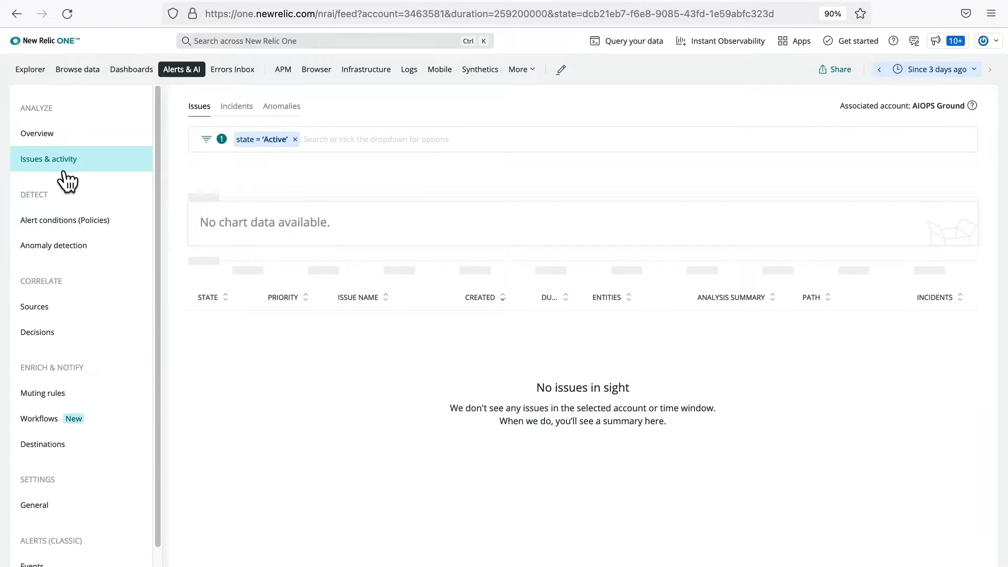
Step: Check which account is associated with the Issues page
{"action": "left_click_drag", "start_coordinate": [838, 108], "coordinate": [960, 112]}
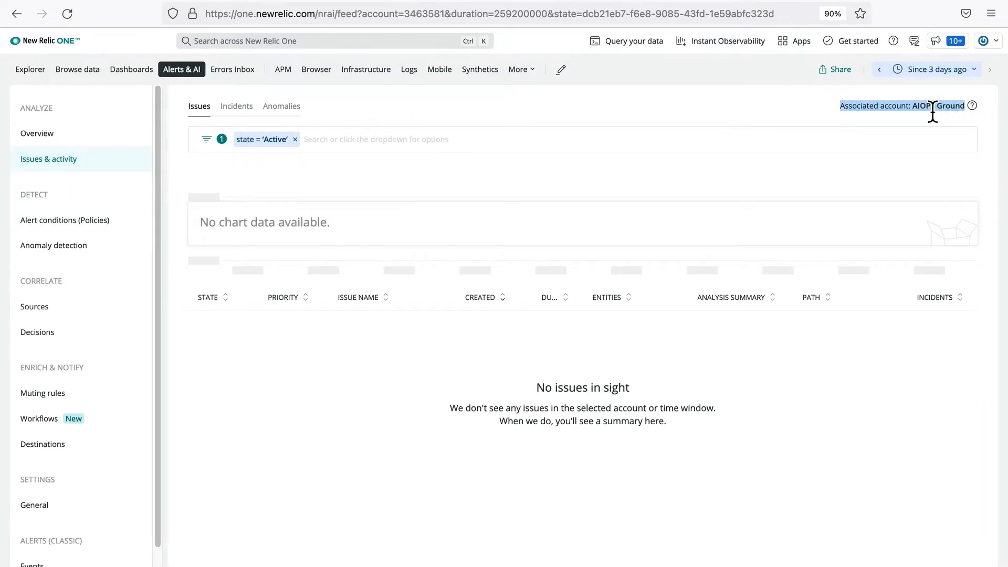
{"action": "left_click", "coordinate": [911, 113]}
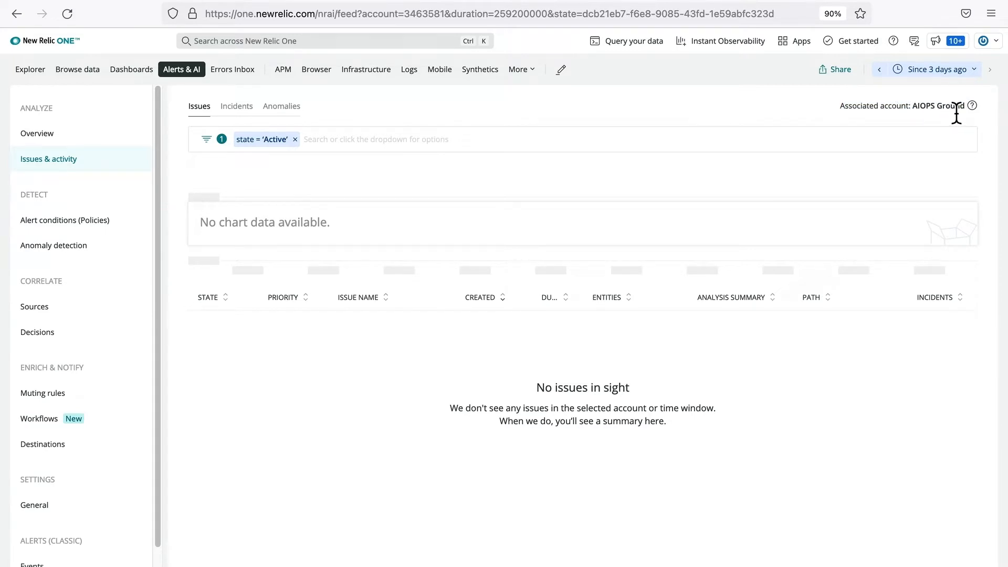
Step: Switch to the NerdGraph API explorer, run the authorizedEnvironments query for SINGLE_AND_CROSS_ACCOUNT, and review the associated account names
{"action": "left_click", "coordinate": [239, 2]}
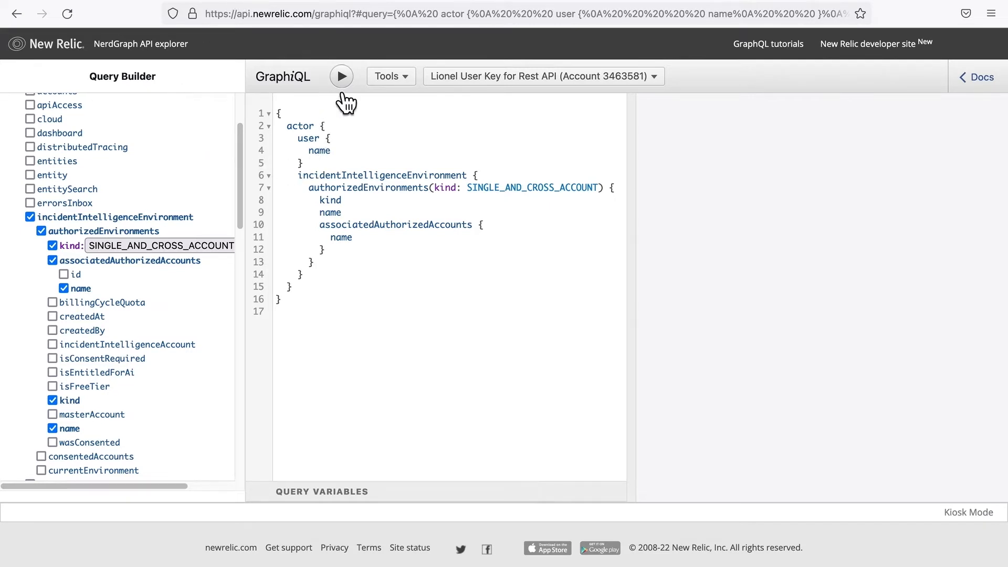
{"action": "left_click", "coordinate": [342, 77]}
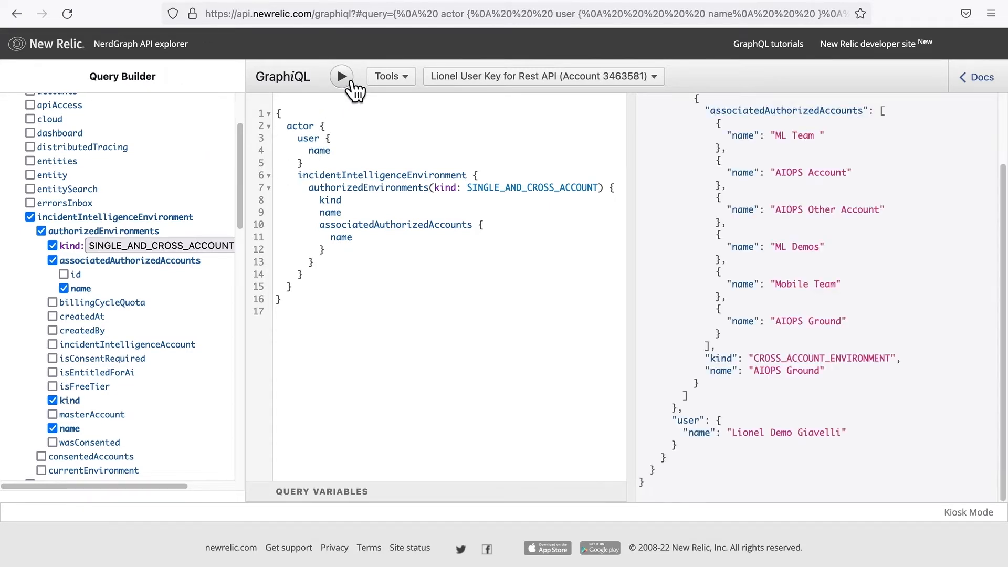
{"action": "scroll", "coordinate": [751, 227], "scroll_direction": "up", "scroll_amount": 3}
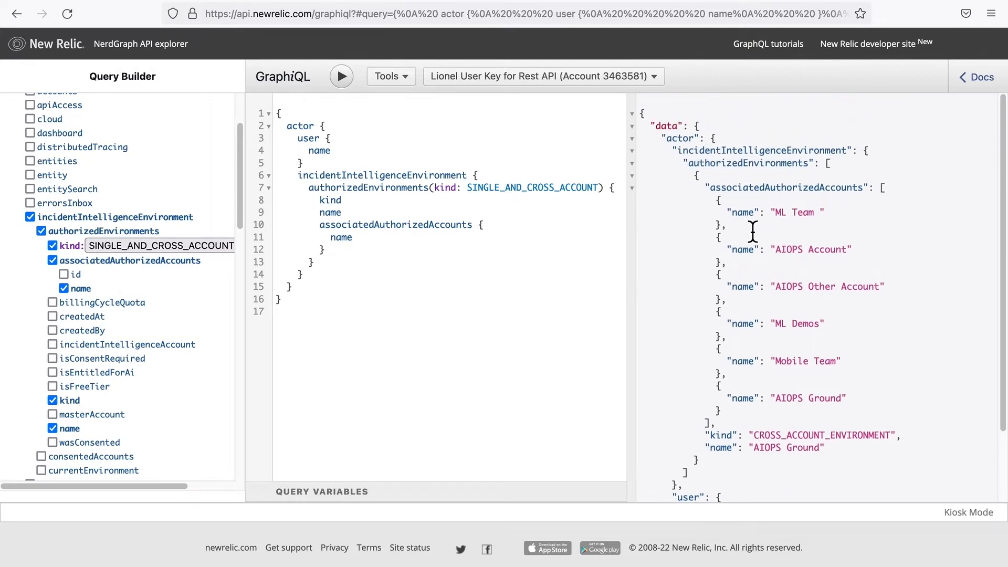
{"action": "scroll", "coordinate": [753, 232], "scroll_direction": "down", "scroll_amount": 3}
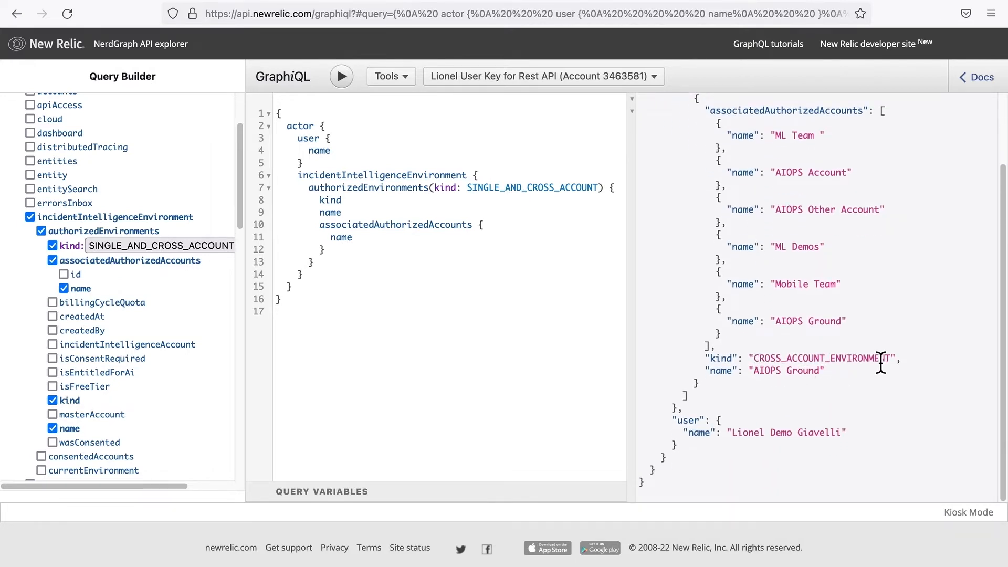
{"action": "scroll", "coordinate": [835, 367], "scroll_direction": "up", "scroll_amount": 2}
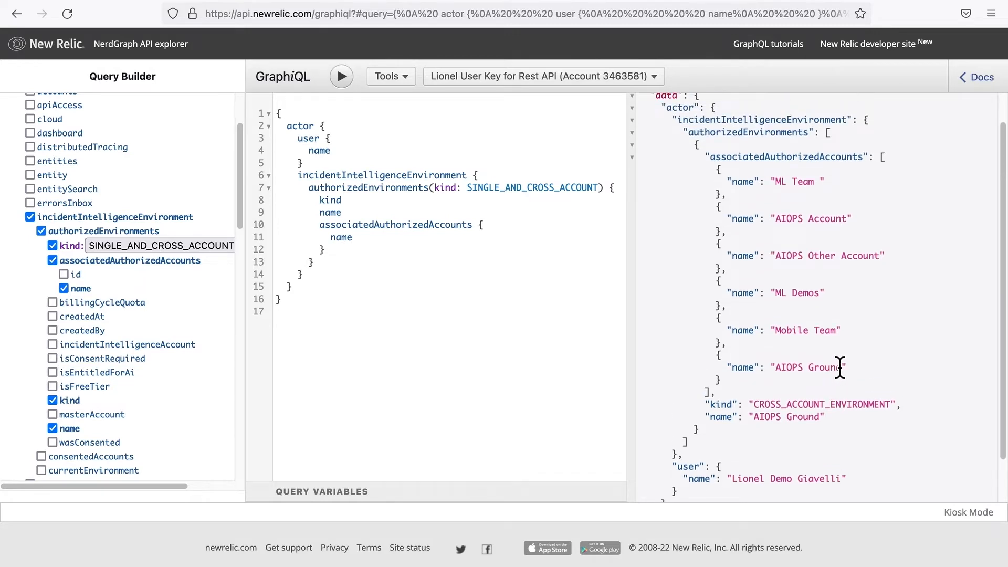
{"action": "left_click_drag", "start_coordinate": [863, 372], "coordinate": [647, 169]}
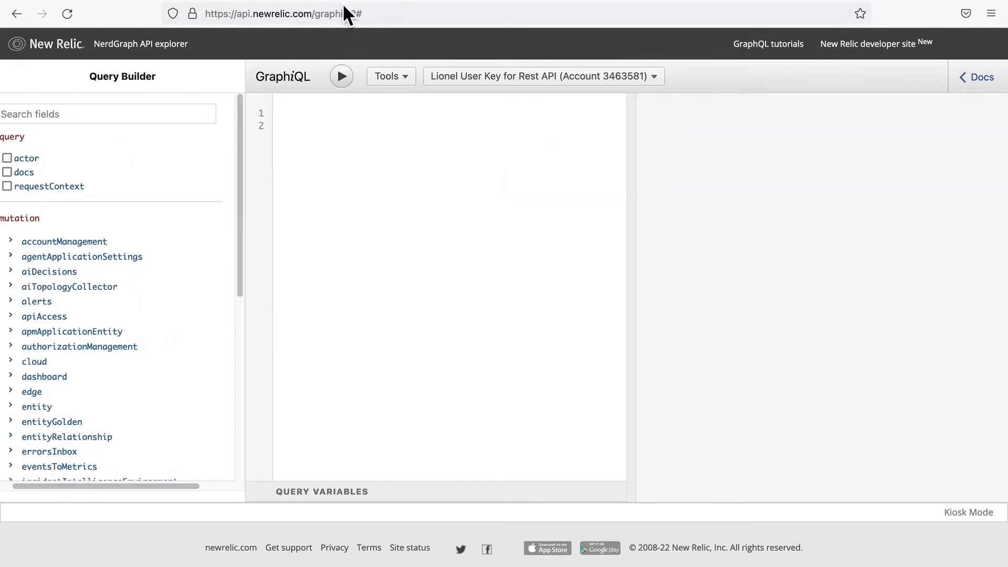
Step: In the empty query tab, build and run an incidentIntelligenceEnvironmentDeleteEnvironment mutation with the AIOPS Ground account ID and the result field
{"action": "left_click_drag", "start_coordinate": [135, 488], "coordinate": [96, 487]}
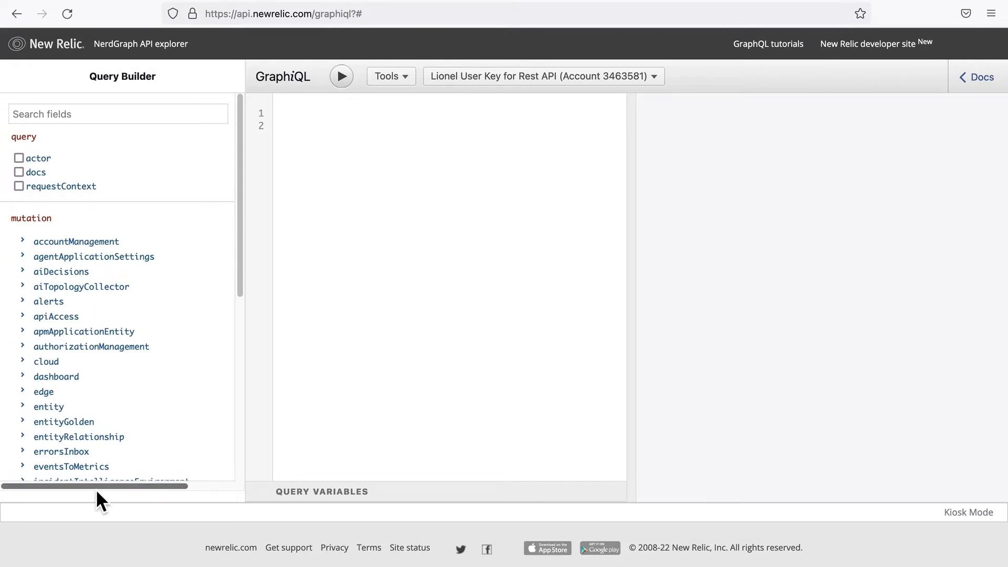
{"action": "scroll", "coordinate": [79, 408], "scroll_direction": "down", "scroll_amount": 3}
{"action": "scroll", "coordinate": [33, 441], "scroll_direction": "up", "scroll_amount": 1}
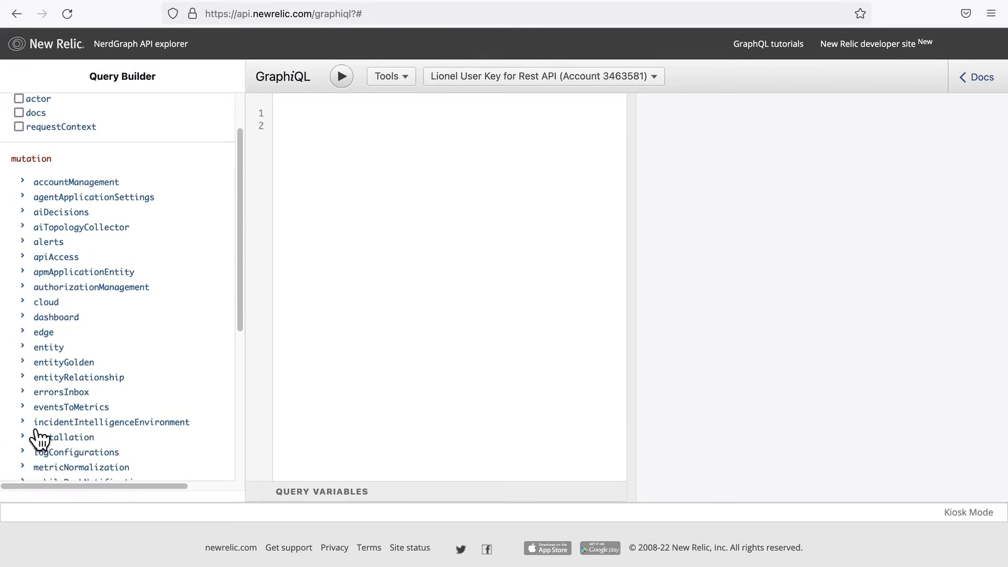
{"action": "left_click", "coordinate": [32, 427]}
{"action": "scroll", "coordinate": [114, 320], "scroll_direction": "down", "scroll_amount": 3}
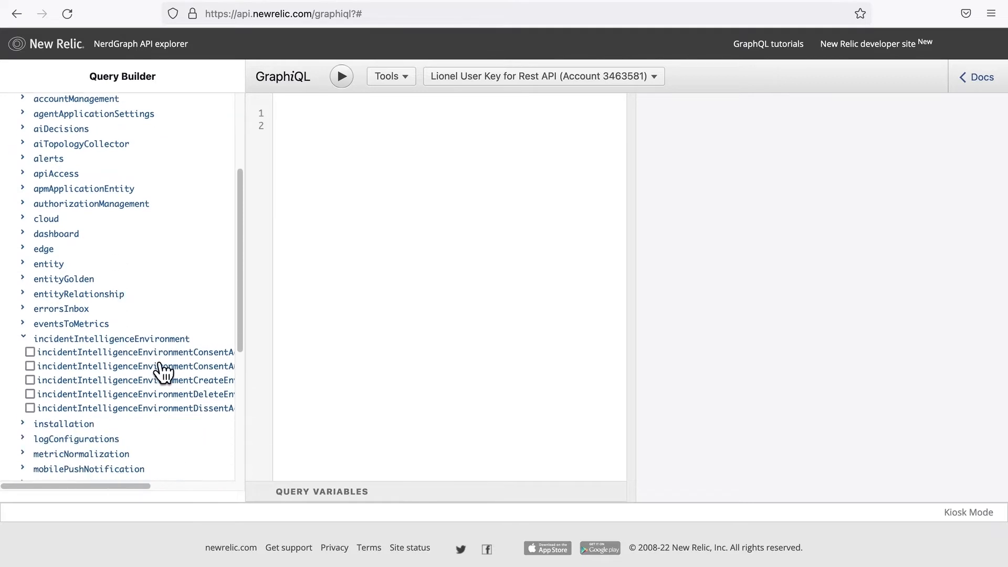
{"action": "left_click", "coordinate": [32, 394]}
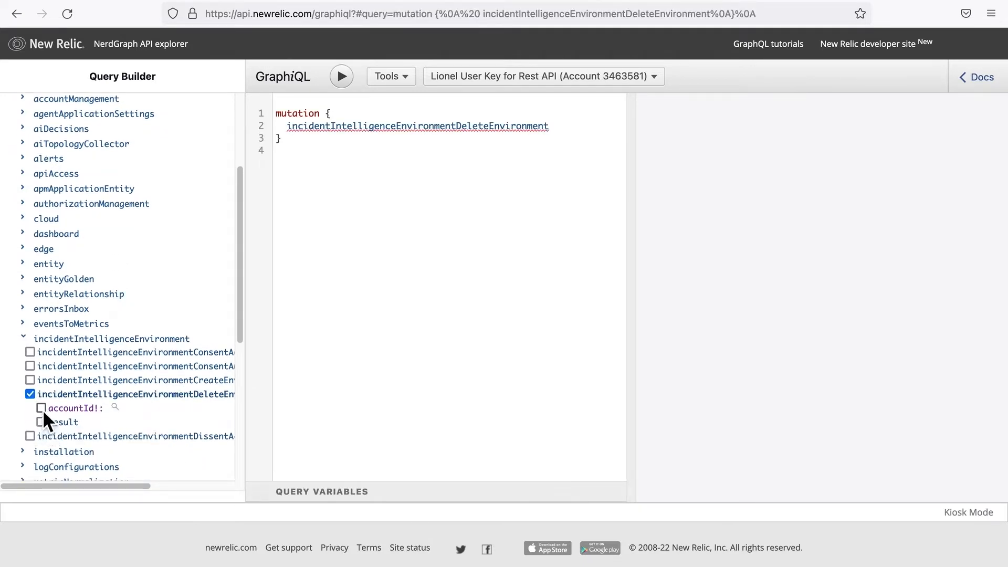
{"action": "left_click", "coordinate": [42, 408]}
{"action": "left_click", "coordinate": [41, 423]}
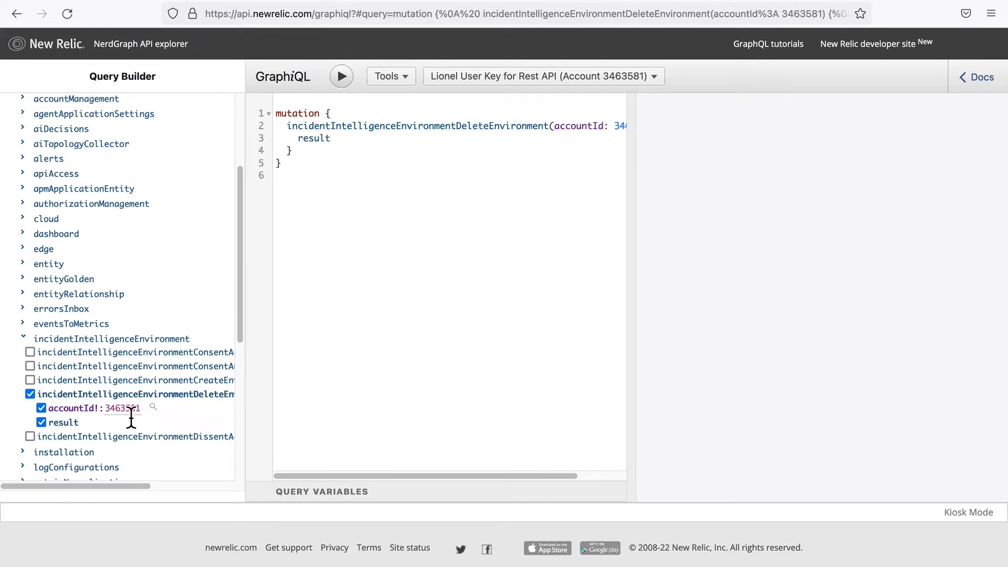
{"action": "left_click", "coordinate": [342, 77]}
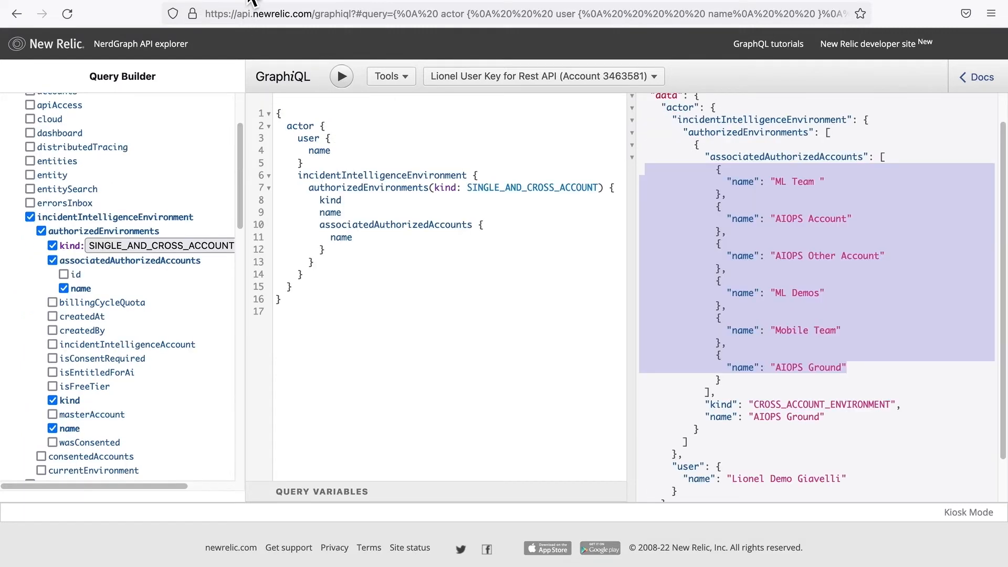
Step: Rerun the authorizedEnvironments query in its own tab and examine the account name, kind and name of the first returned environment
{"action": "left_click", "coordinate": [349, 80]}
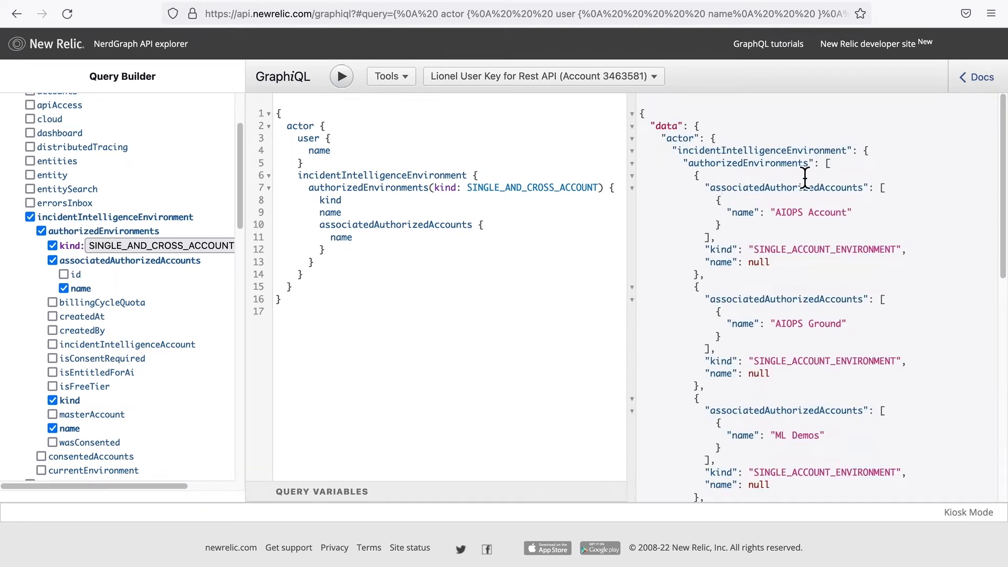
{"action": "scroll", "coordinate": [843, 215], "scroll_direction": "down", "scroll_amount": 6}
{"action": "scroll", "coordinate": [809, 242], "scroll_direction": "up", "scroll_amount": 5}
{"action": "scroll", "coordinate": [795, 271], "scroll_direction": "up", "scroll_amount": 2}
{"action": "left_click_drag", "start_coordinate": [770, 212], "coordinate": [854, 216]}
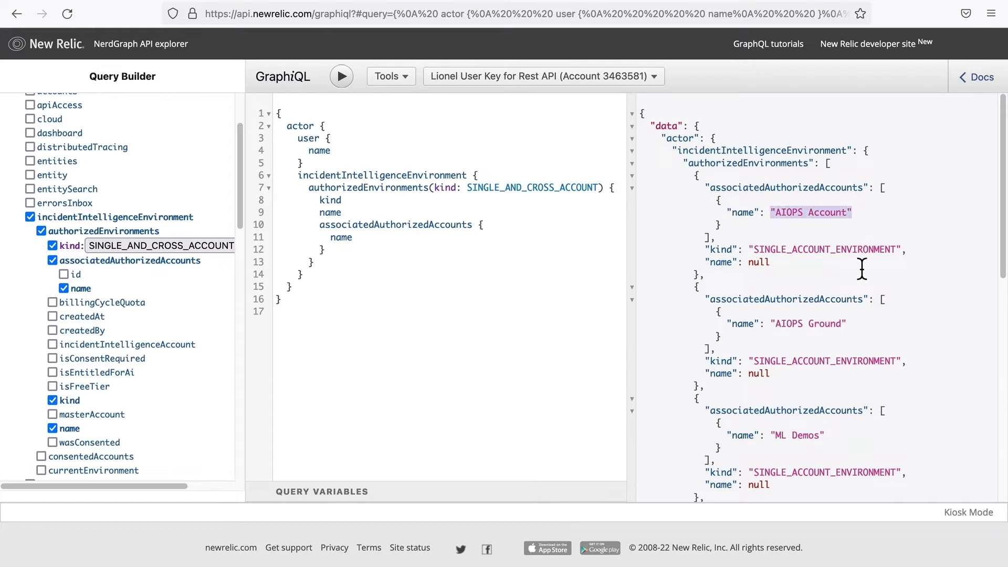
{"action": "left_click_drag", "start_coordinate": [754, 251], "coordinate": [892, 253]}
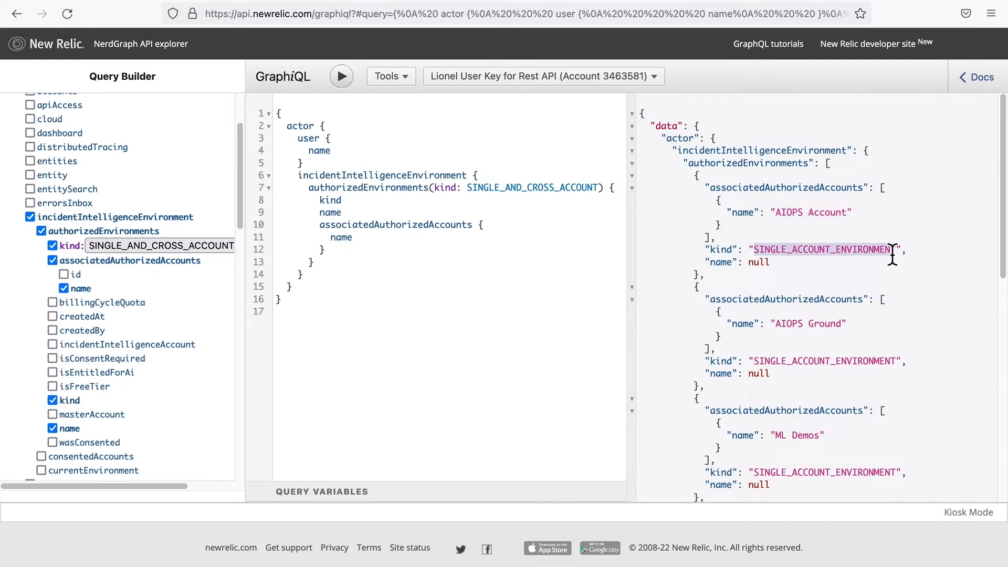
{"action": "left_click_drag", "start_coordinate": [705, 264], "coordinate": [781, 270]}
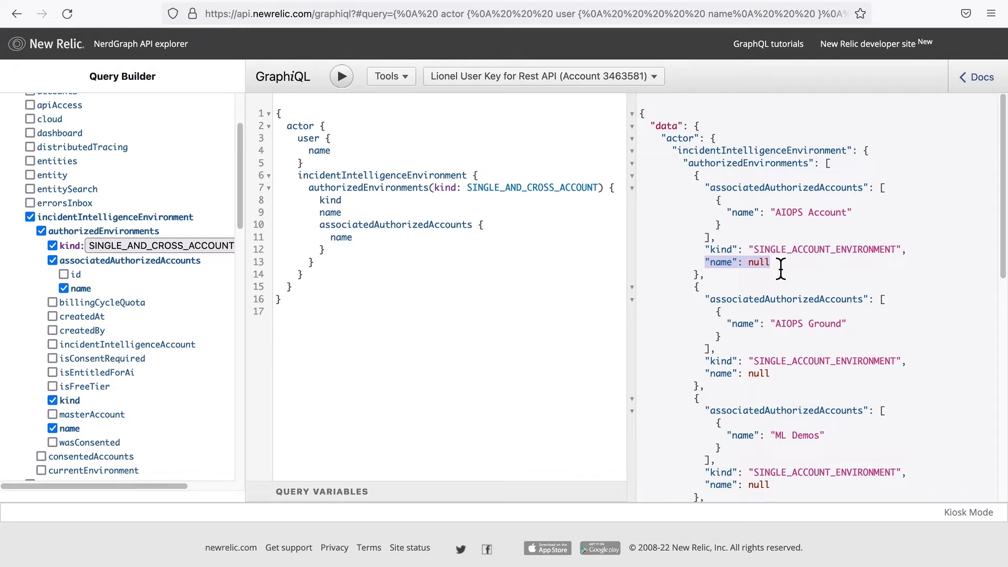
Step: Return to the New Relic One Issues page, reload it, and view the accounts offered in the Environment selector
{"action": "left_click", "coordinate": [113, 1]}
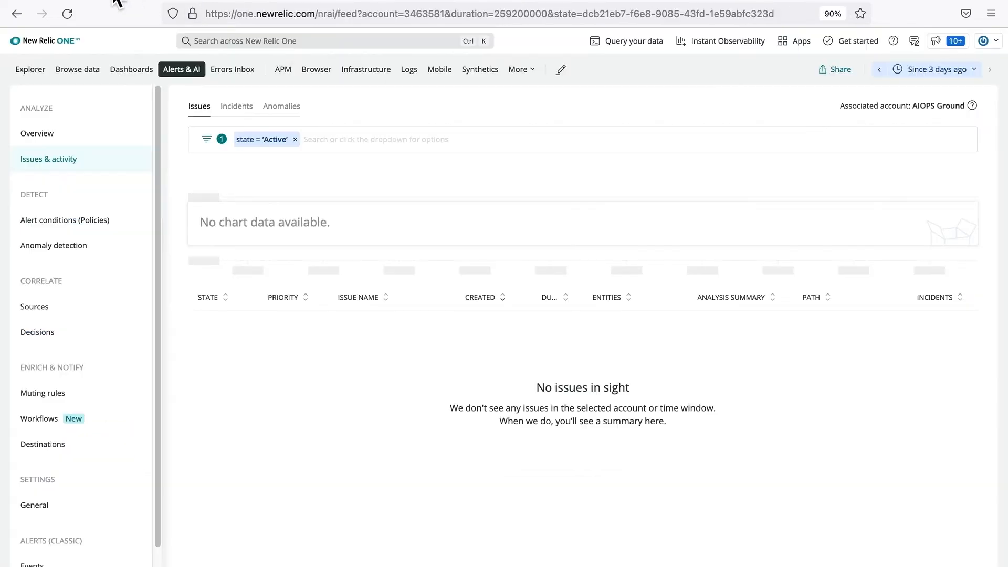
{"action": "left_click", "coordinate": [67, 13]}
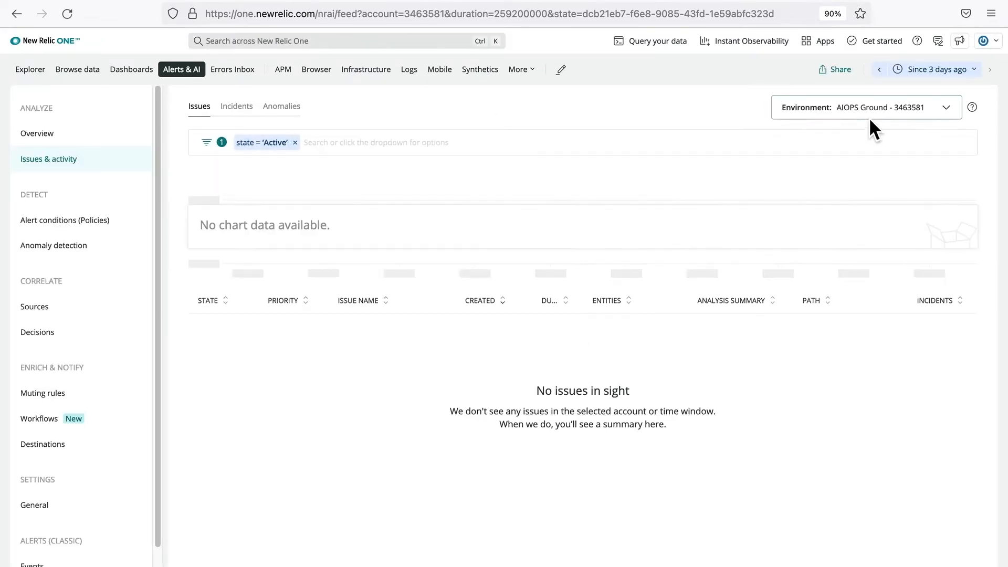
{"action": "left_click", "coordinate": [871, 114]}
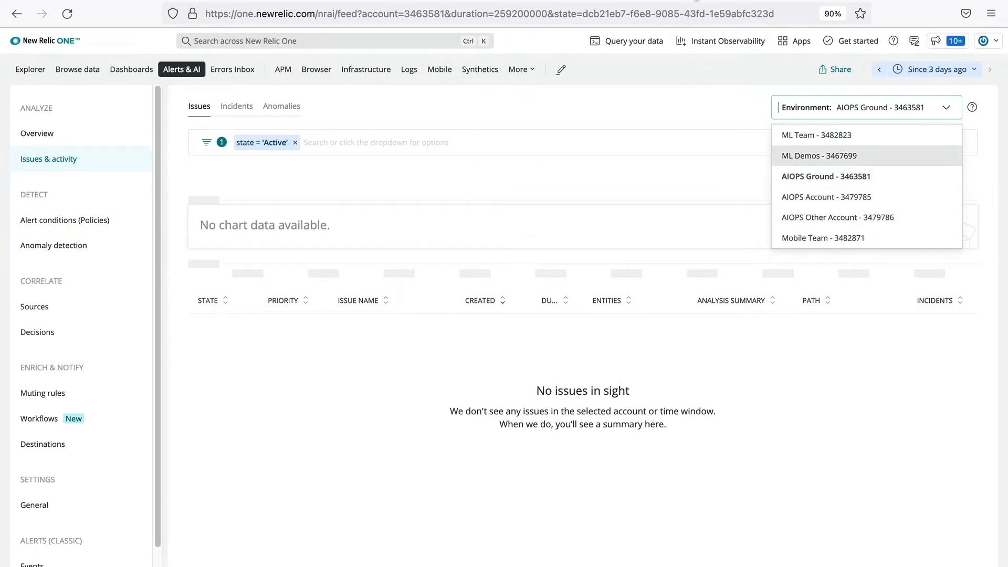
{"action": "left_click", "coordinate": [539, 116]}
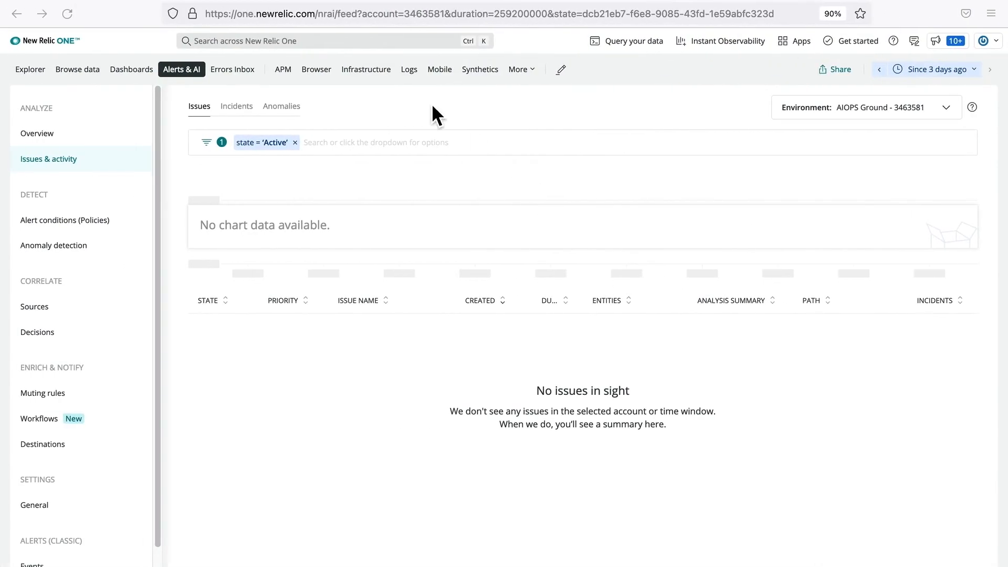
Step: Back in the delete mutation's tab, replace it with incidentIntelligenceEnvironmentCreateEnvironment and set its name to "AIOPS Environment"
{"action": "left_click", "coordinate": [349, 3]}
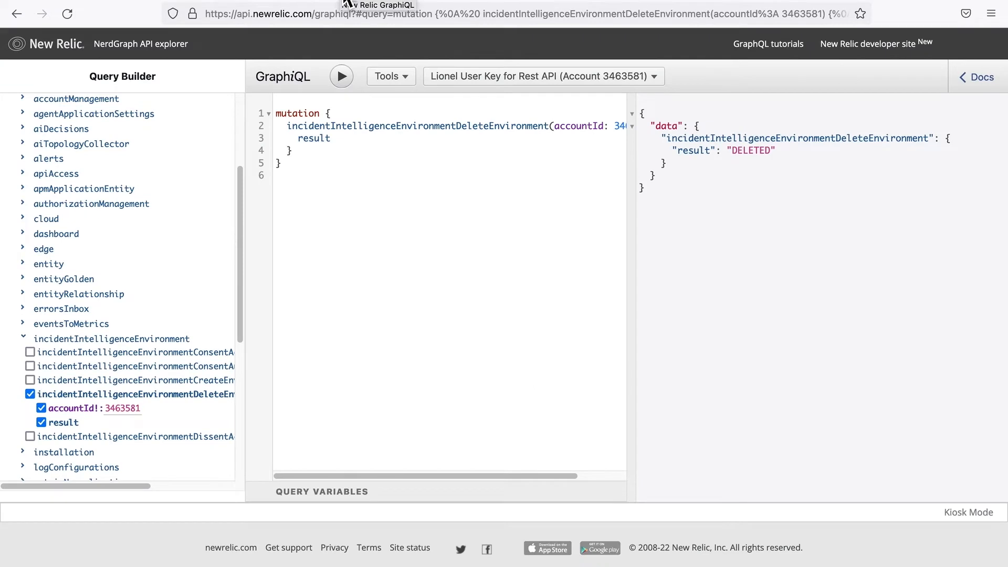
{"action": "left_click", "coordinate": [33, 396]}
{"action": "left_click", "coordinate": [31, 382]}
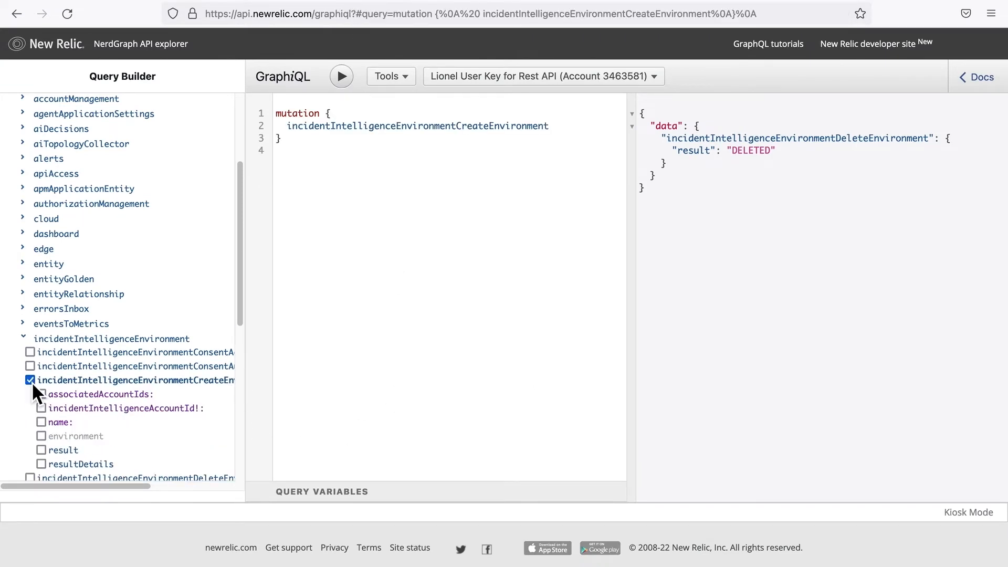
{"action": "left_click", "coordinate": [41, 423]}
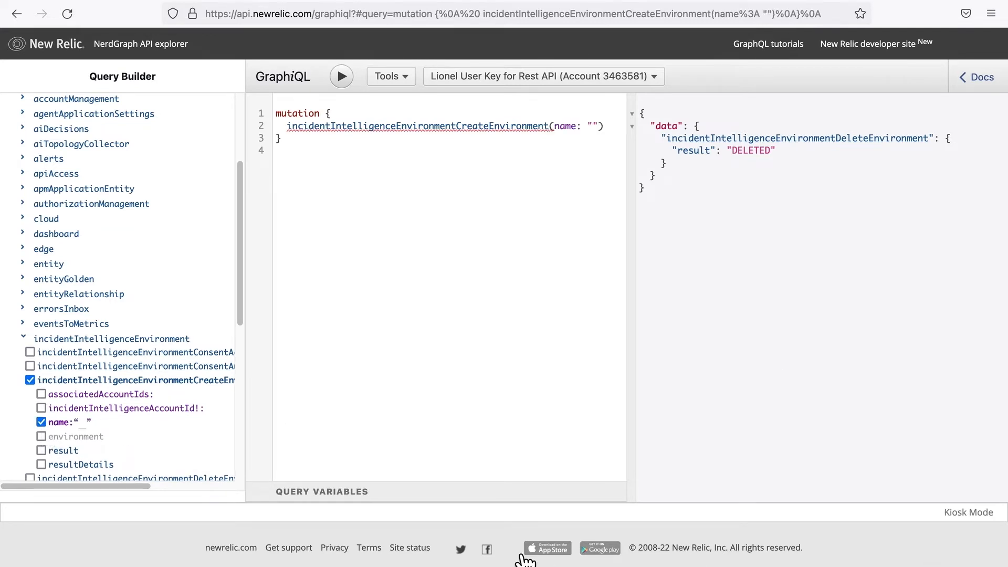
{"action": "type", "text": "AIOPS e"}
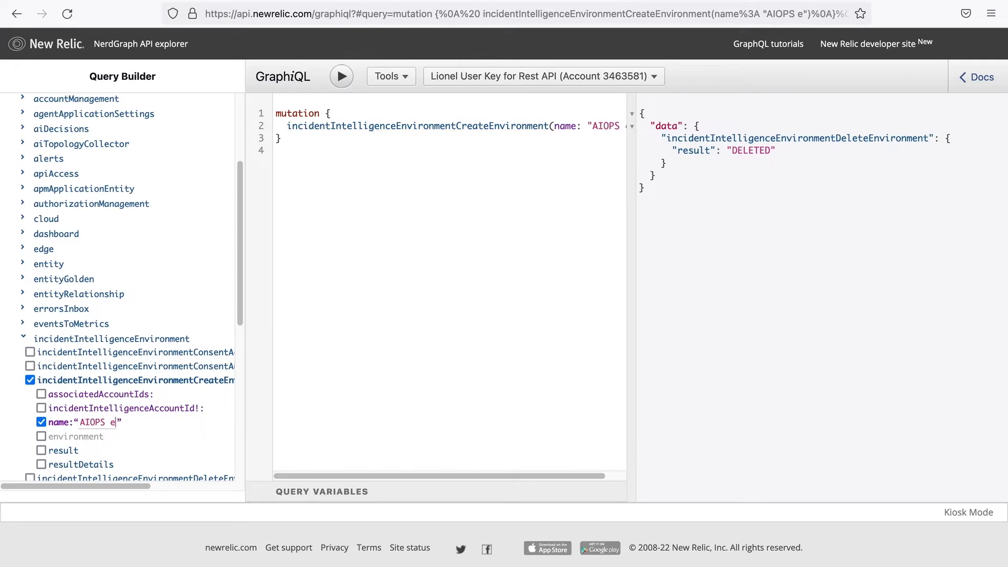
{"action": "key", "text": "BackSpace"}
{"action": "type", "text": "Environment"}
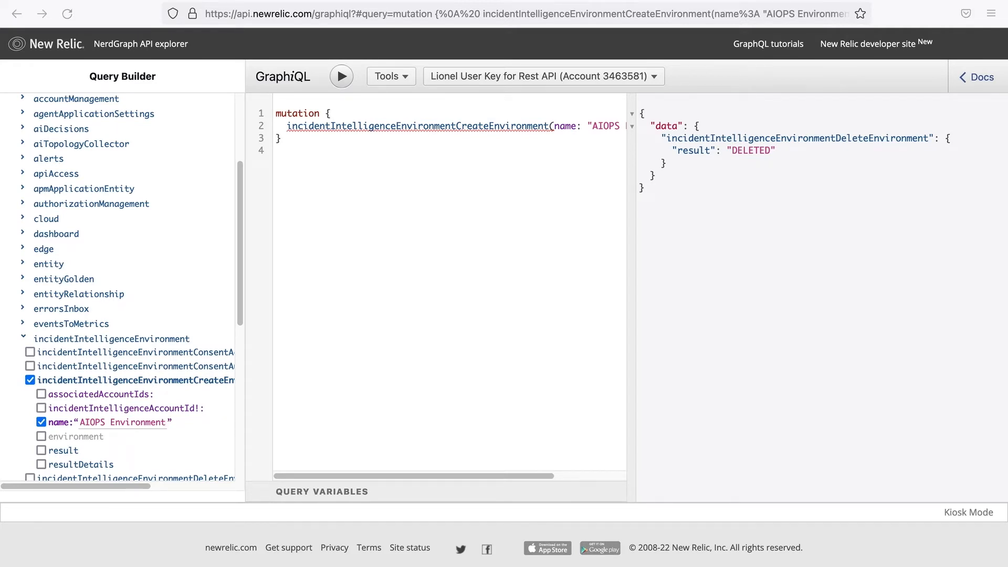
Step: Add the incidentIntelligenceAccountId argument to the create mutation and enter the AIOPS Ground account ID
{"action": "left_click", "coordinate": [41, 408]}
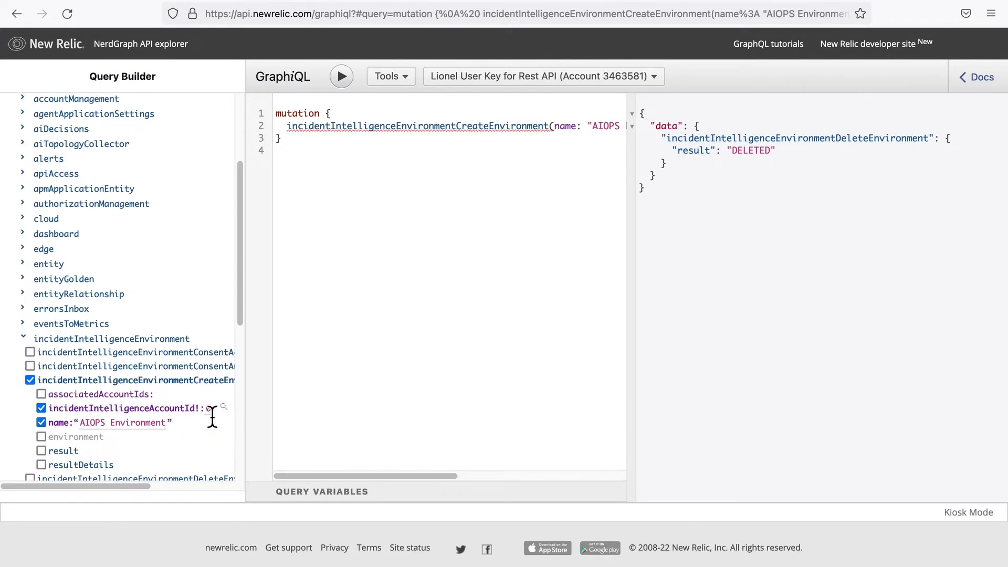
{"action": "key", "text": "BackSpace"}
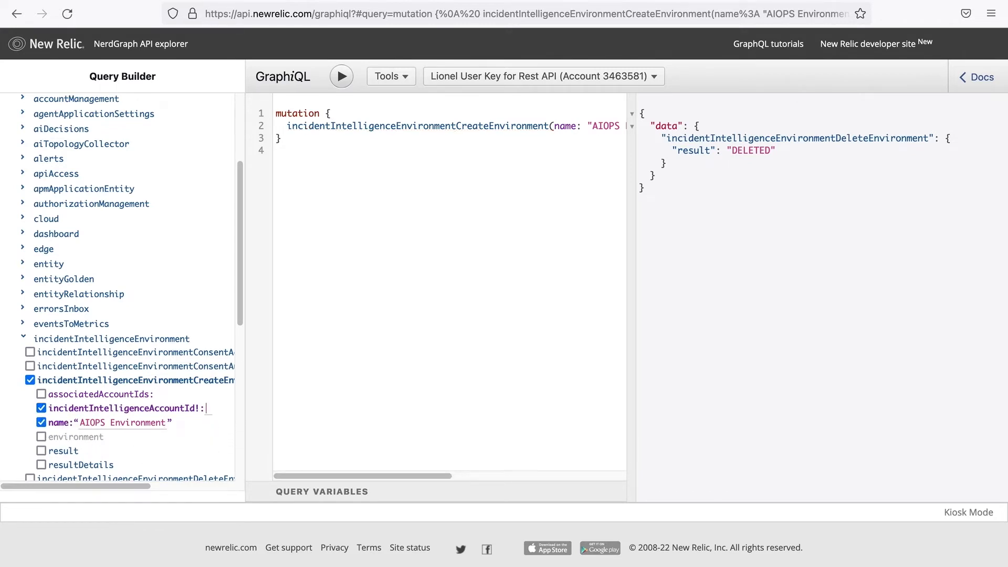
{"action": "type", "text": "3463581"}
Step: Add the associatedAccountIds argument to the create mutation and enter the AIOPS Other Account's ID
{"action": "left_click", "coordinate": [35, 395]}
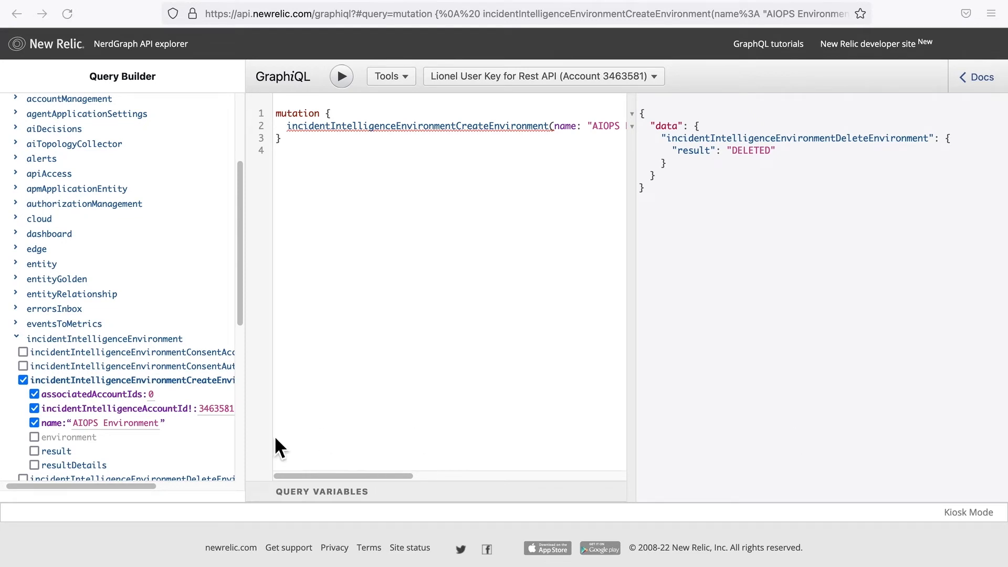
{"action": "left_click", "coordinate": [154, 401]}
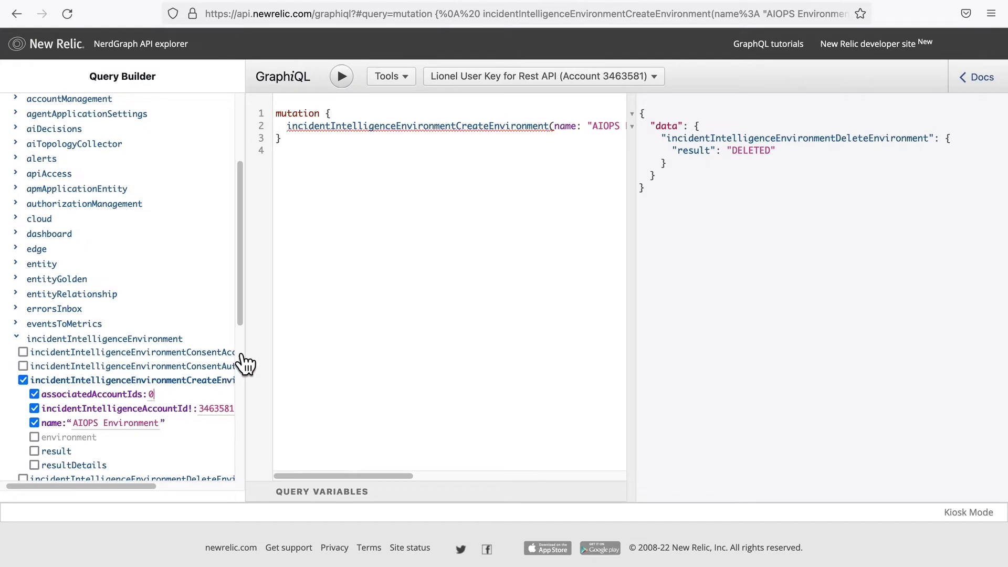
{"action": "key", "text": "BackSpace"}
{"action": "type", "text": "3479786"}
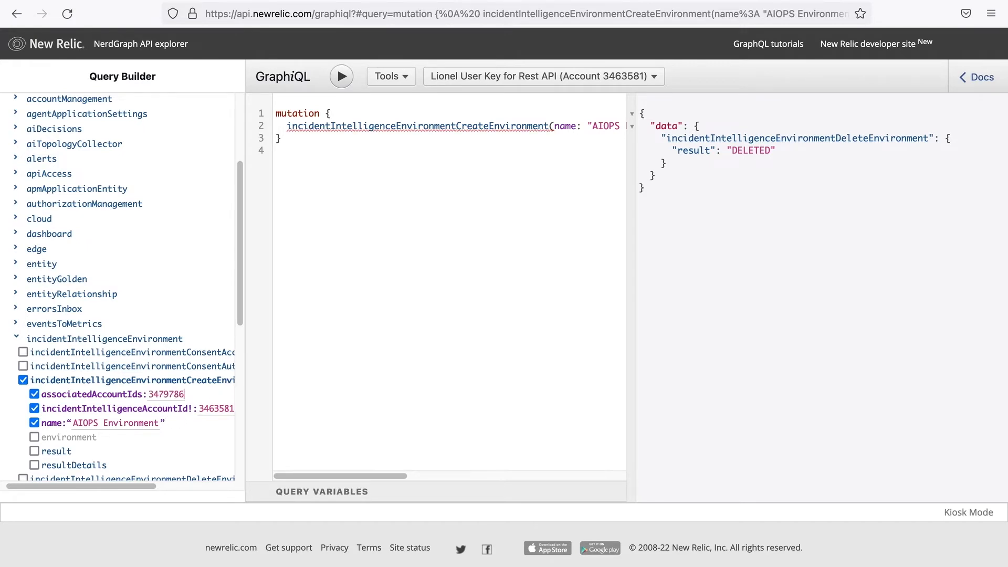
Step: Check the mutation's account arguments and open the documentation for associatedAccountIds
{"action": "left_click_drag", "start_coordinate": [352, 475], "coordinate": [592, 481]}
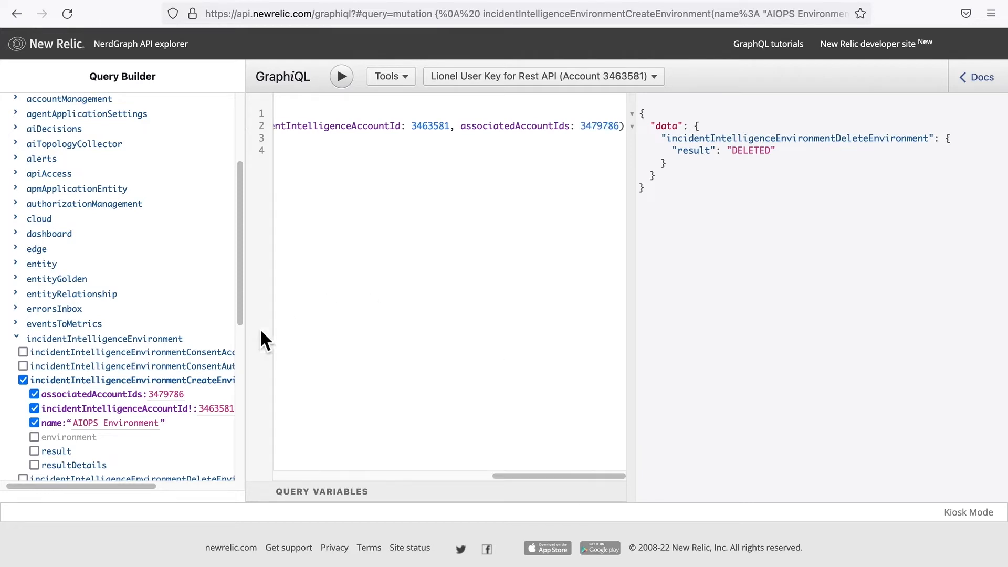
{"action": "left_click", "coordinate": [168, 395]}
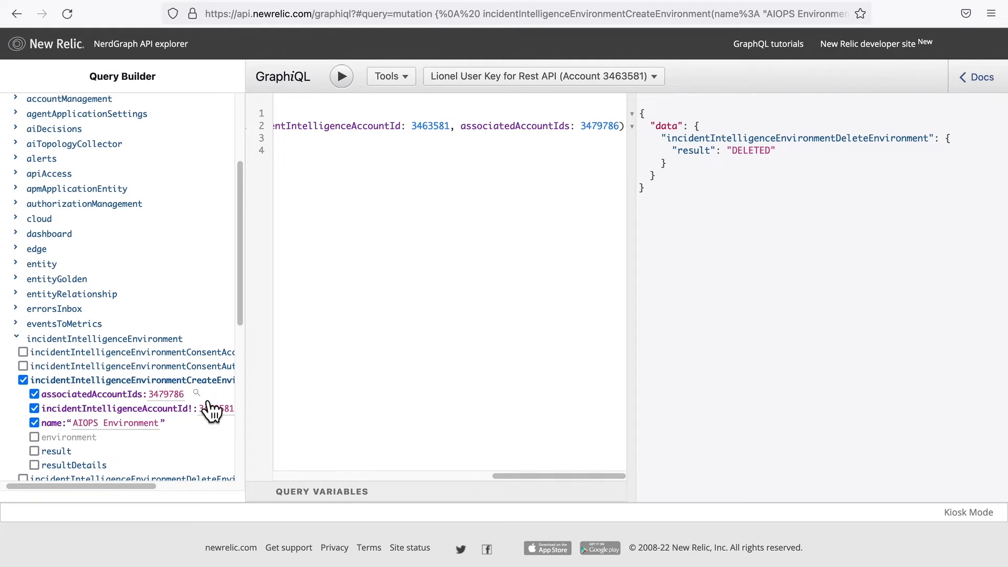
{"action": "left_click", "coordinate": [197, 394]}
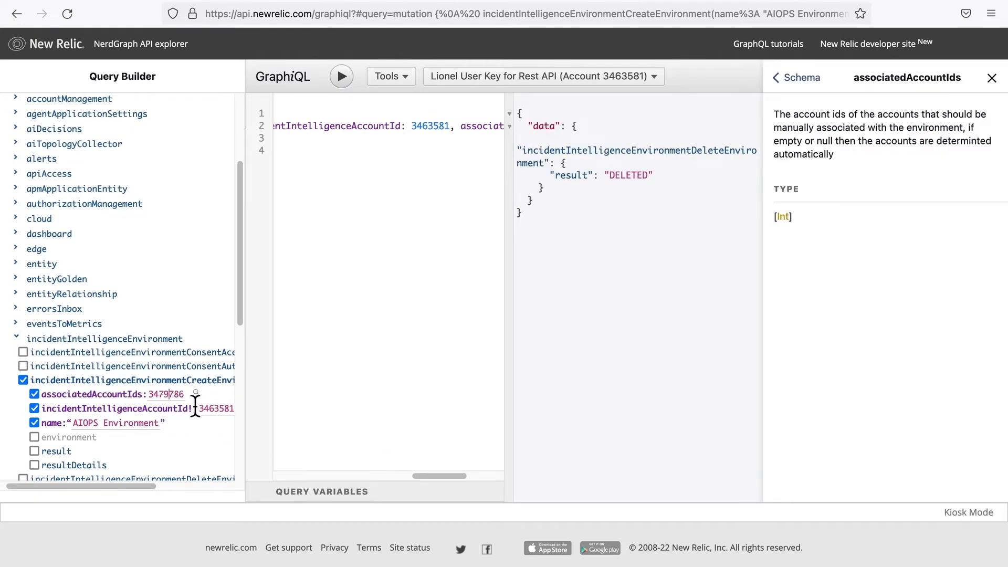
Step: Turn the associatedAccountIds value in the create mutation into a list holding the AIOPS Other Account and AIOPS Account IDs
{"action": "left_click_drag", "start_coordinate": [443, 476], "coordinate": [494, 478]}
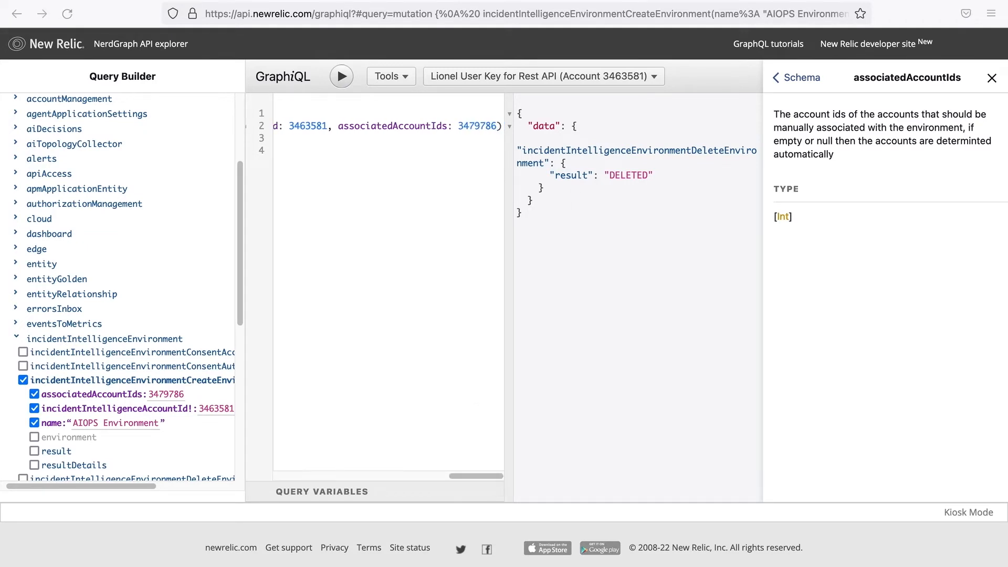
{"action": "left_click", "coordinate": [464, 130]}
{"action": "type", "text": "[3479786"}
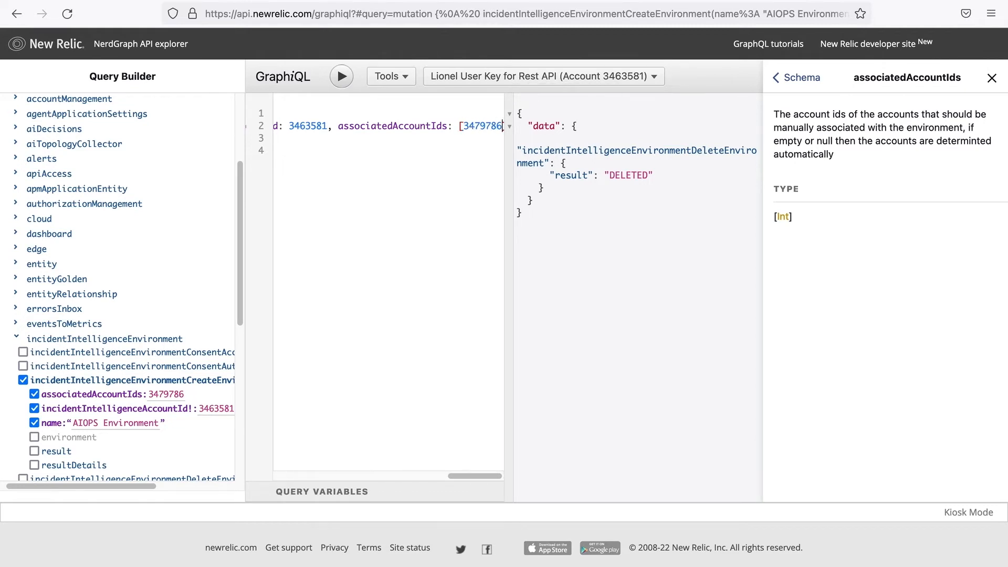
{"action": "type", "text": ",3479785]"}
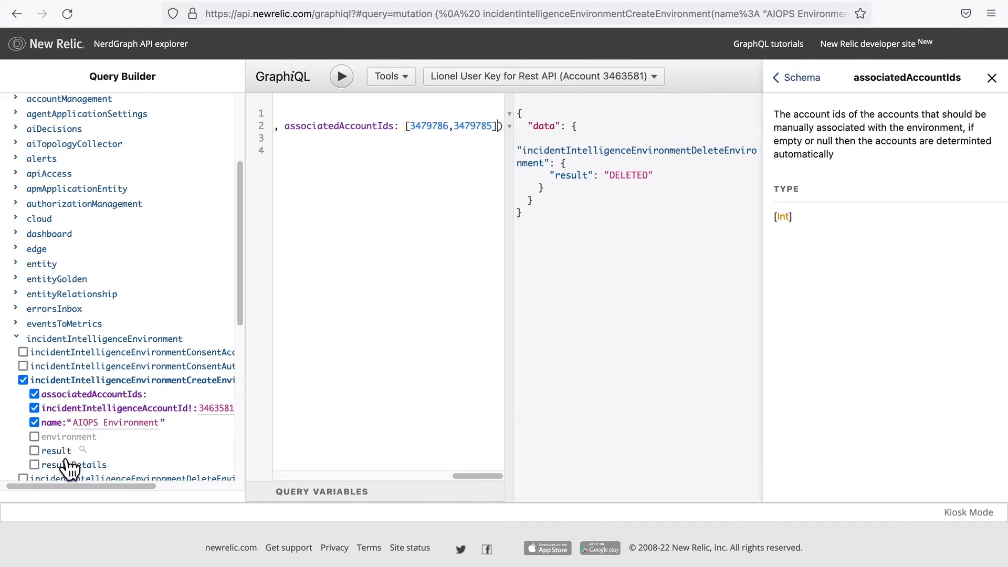
Step: Add the result field to the create mutation and run it to create the AIOPS Environment
{"action": "left_click", "coordinate": [34, 451]}
{"action": "scroll", "coordinate": [65, 420], "scroll_direction": "down", "scroll_amount": 3}
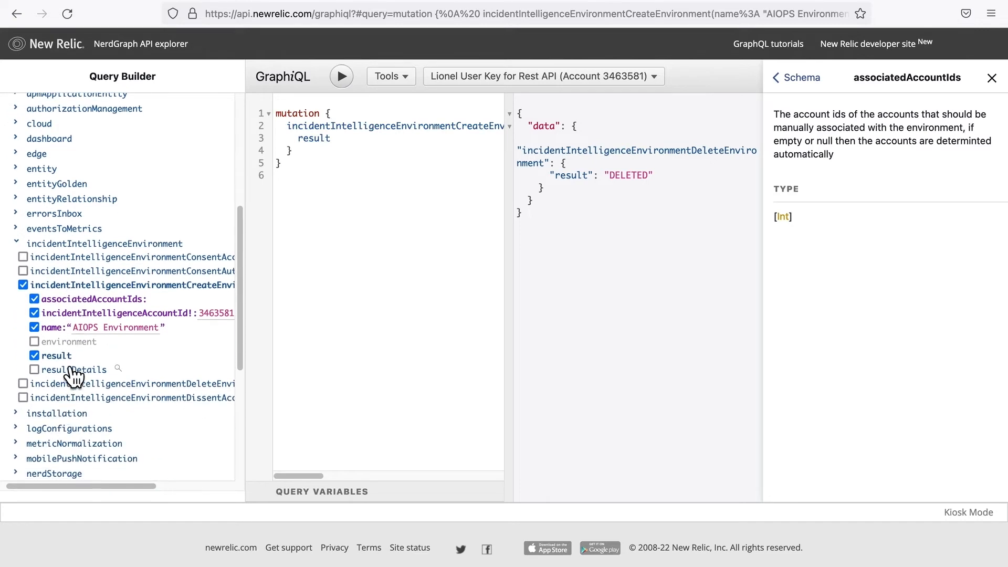
{"action": "left_click", "coordinate": [341, 82]}
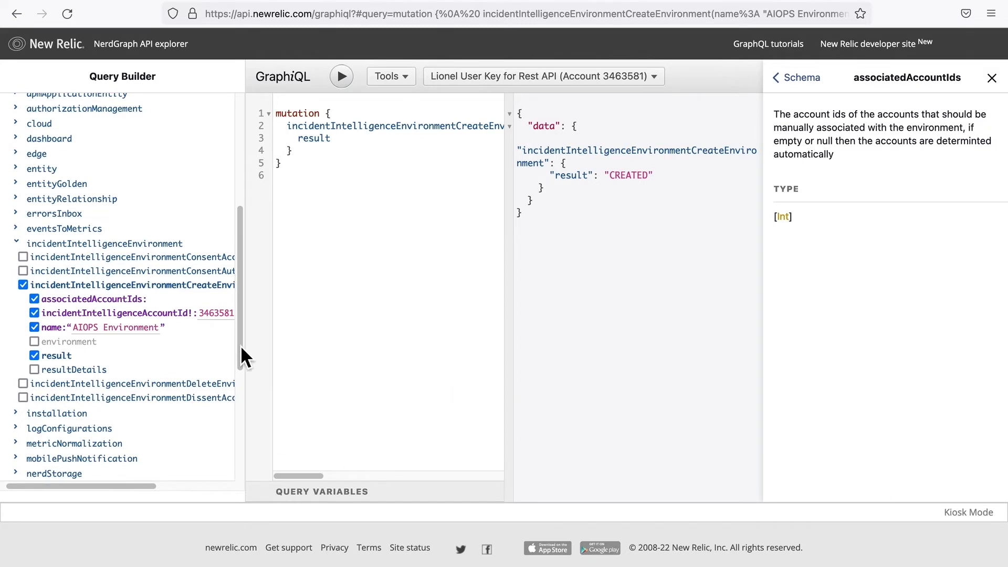
Step: Change the create mutation's name to "ML Environment" and its incidentIntelligenceAccountId to the ML Team account ID
{"action": "double_click", "coordinate": [85, 329]}
{"action": "type", "text": "ML"}
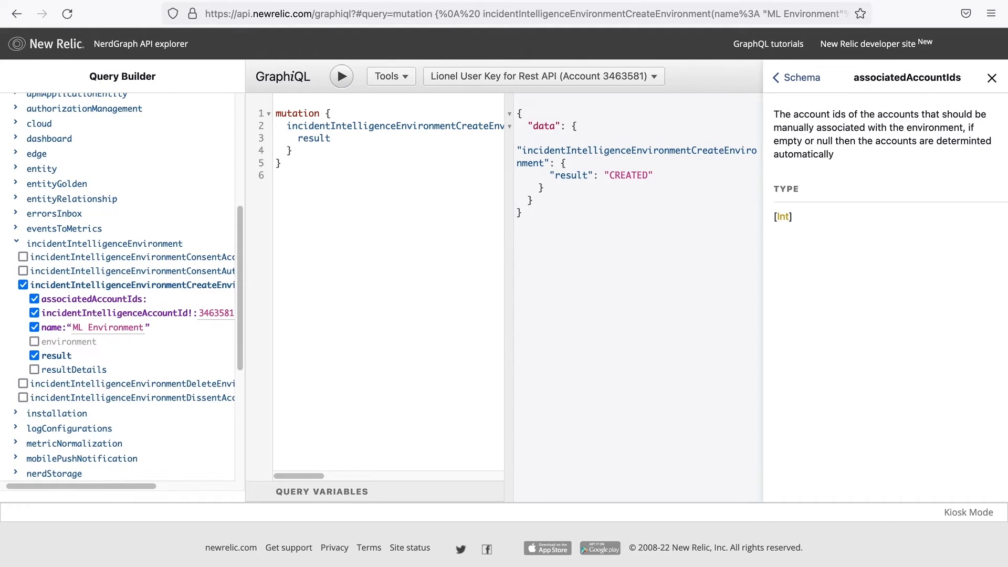
{"action": "double_click", "coordinate": [211, 318]}
{"action": "type", "text": "3482823"}
Step: Close the documentation, replace the associatedAccountIds list with the ML Demos account ID, and run the create mutation
{"action": "left_click", "coordinate": [993, 78]}
{"action": "left_click_drag", "start_coordinate": [365, 476], "coordinate": [621, 471]}
{"action": "left_click_drag", "start_coordinate": [610, 128], "coordinate": [505, 128]}
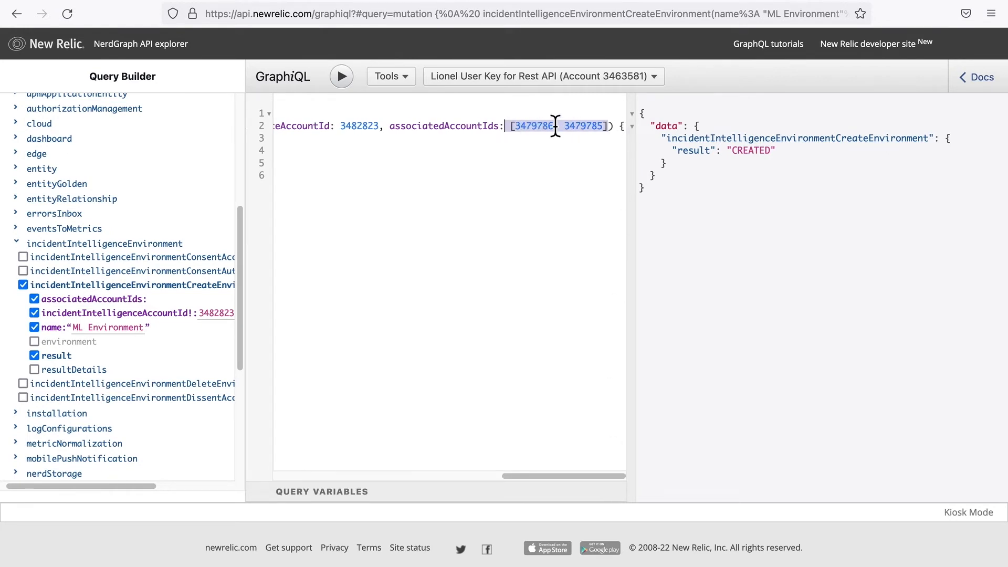
{"action": "key", "text": "BackSpace"}
{"action": "type", "text": "3467699"}
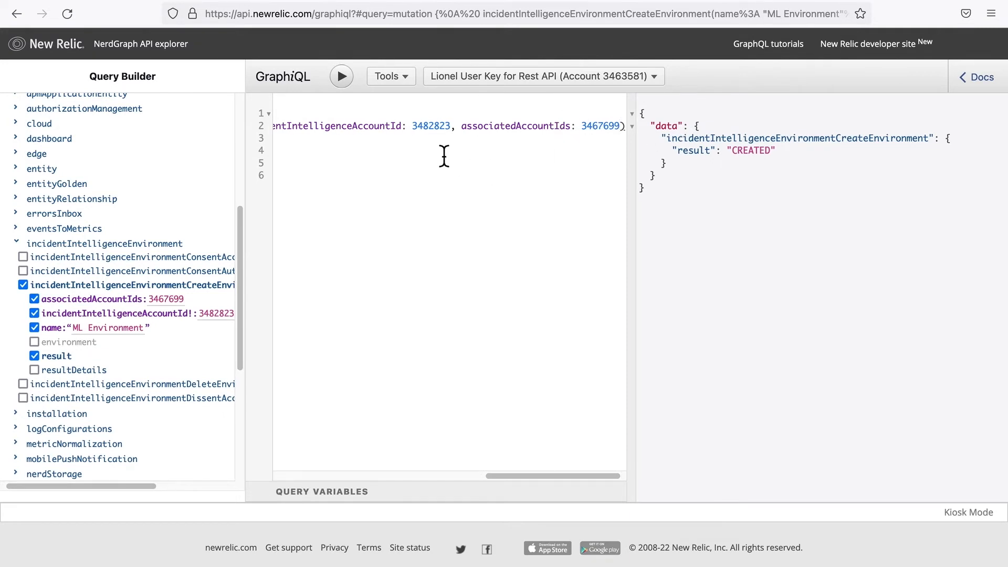
{"action": "left_click", "coordinate": [343, 78]}
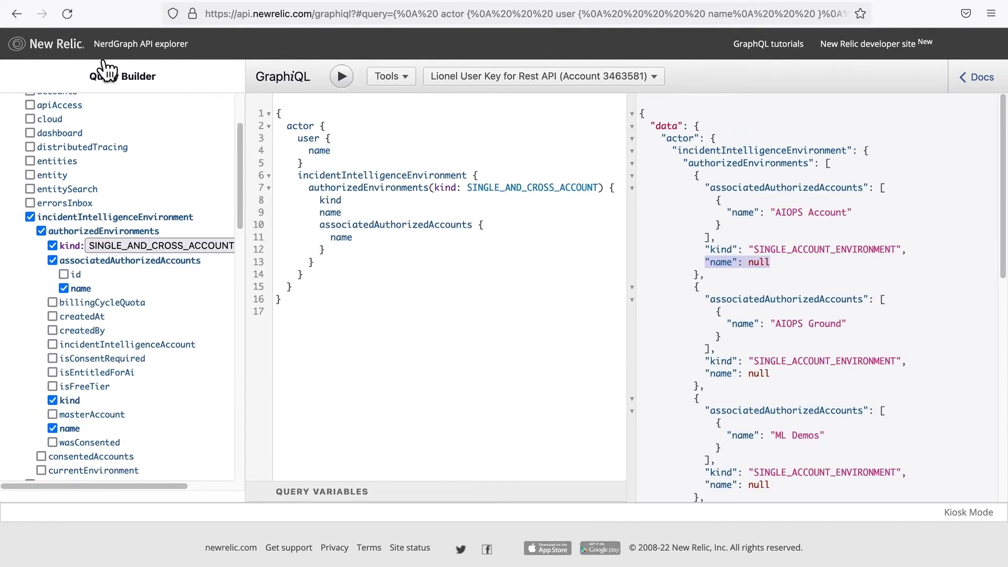
Step: Run the authorizedEnvironments query again in its tab and examine each environment's kind, name and associated accounts
{"action": "left_click", "coordinate": [346, 80]}
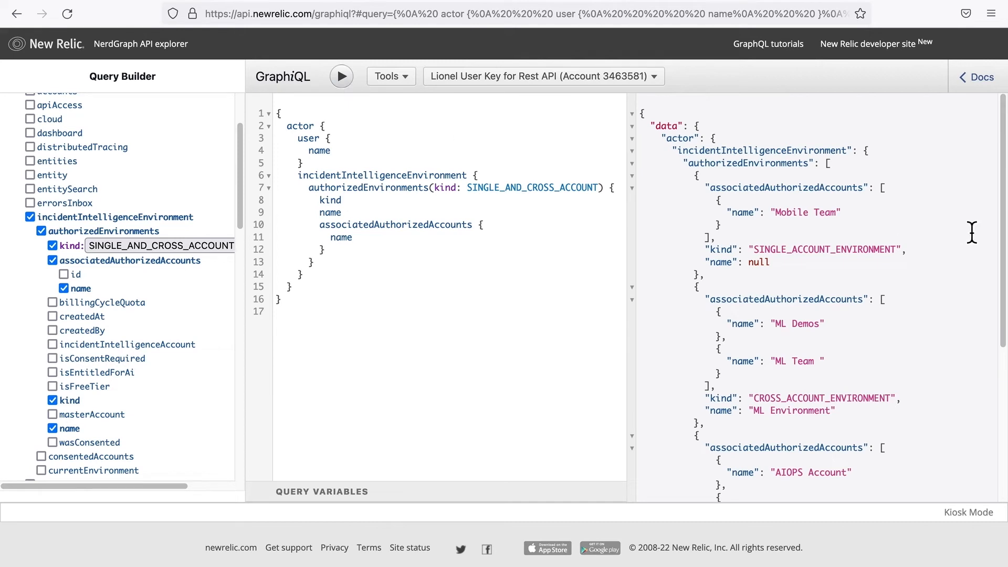
{"action": "left_click_drag", "start_coordinate": [907, 251], "coordinate": [717, 252]}
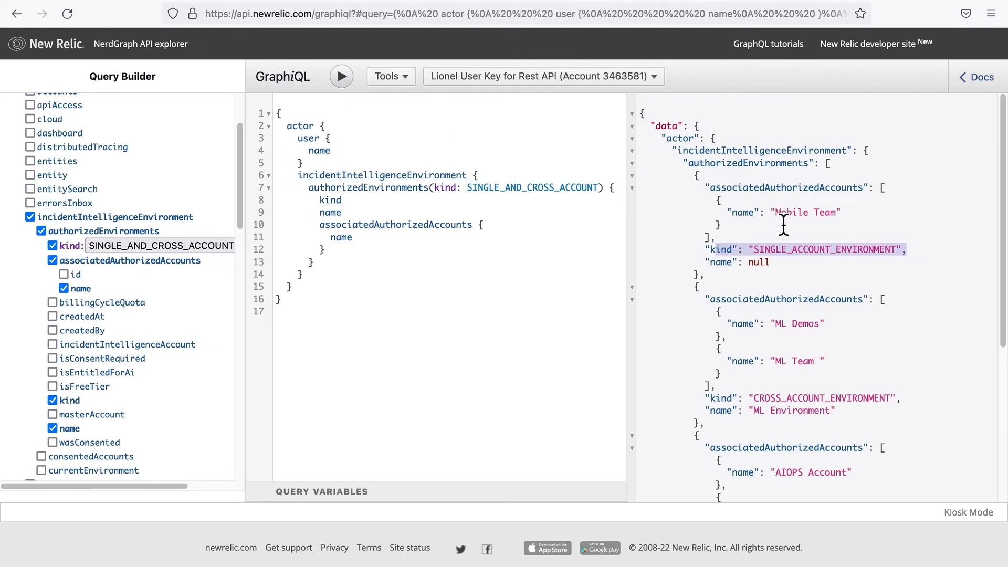
{"action": "scroll", "coordinate": [792, 314], "scroll_direction": "down", "scroll_amount": 1}
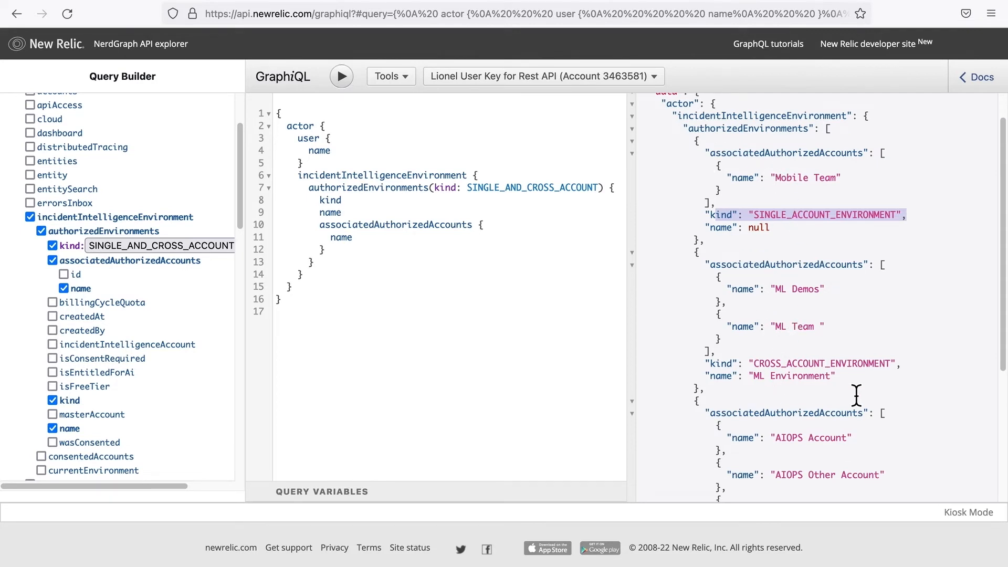
{"action": "left_click_drag", "start_coordinate": [846, 378], "coordinate": [642, 276]}
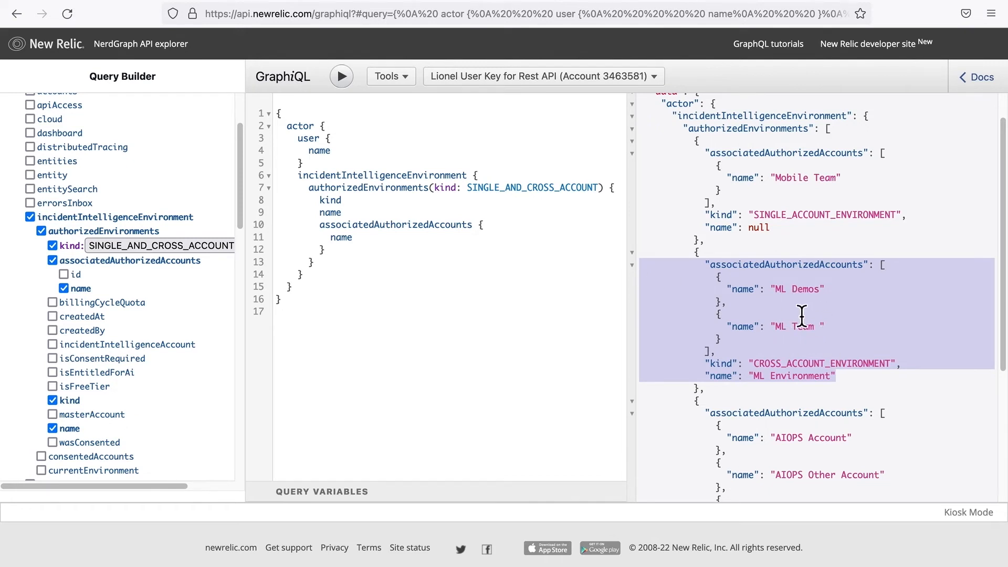
{"action": "scroll", "coordinate": [802, 326], "scroll_direction": "down", "scroll_amount": 3}
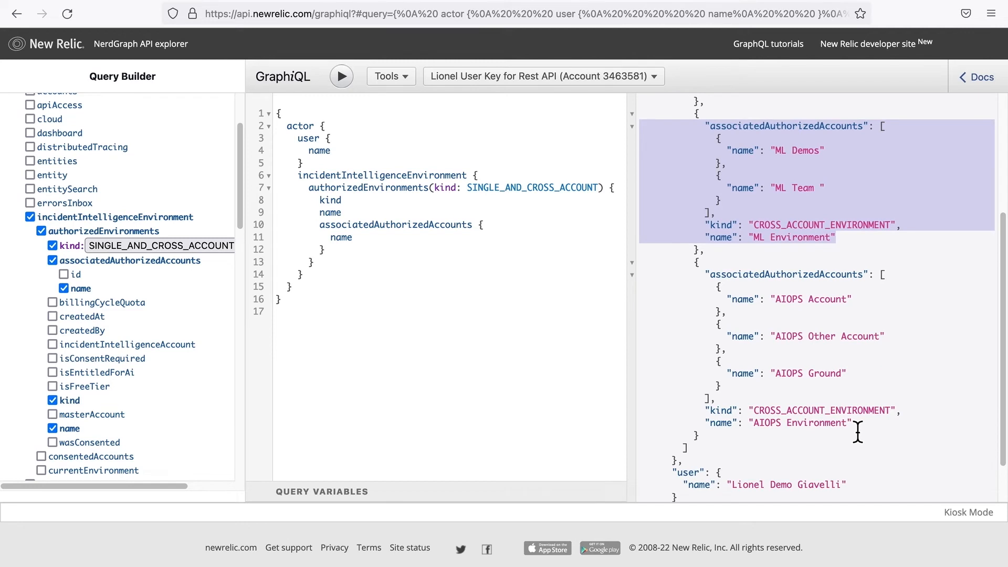
{"action": "left_click_drag", "start_coordinate": [861, 375], "coordinate": [655, 305]}
{"action": "scroll", "coordinate": [730, 363], "scroll_direction": "down", "scroll_amount": 1}
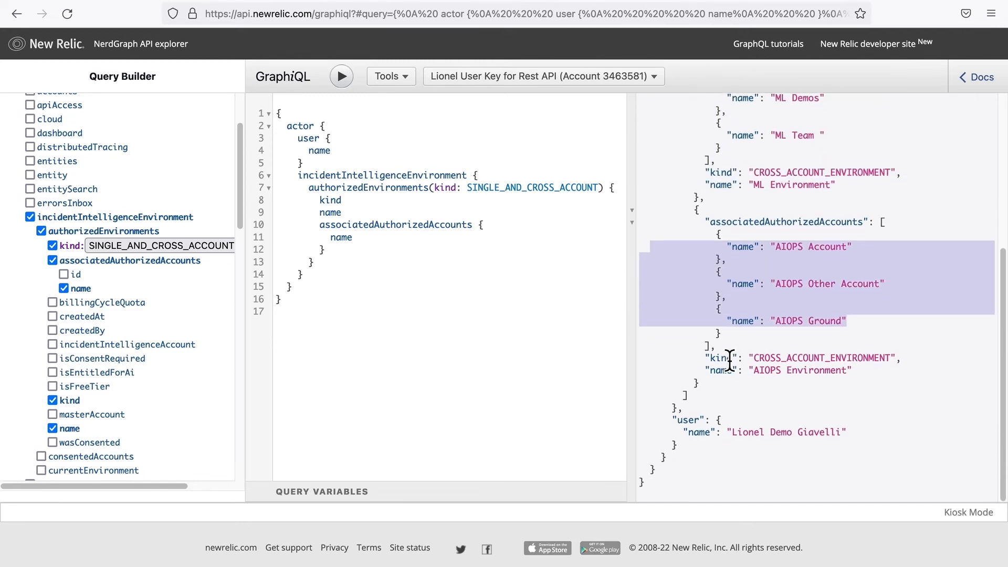
Step: Switch to the New Relic One Issues & activity page, reload it and open the list of environments
{"action": "left_click", "coordinate": [107, 0]}
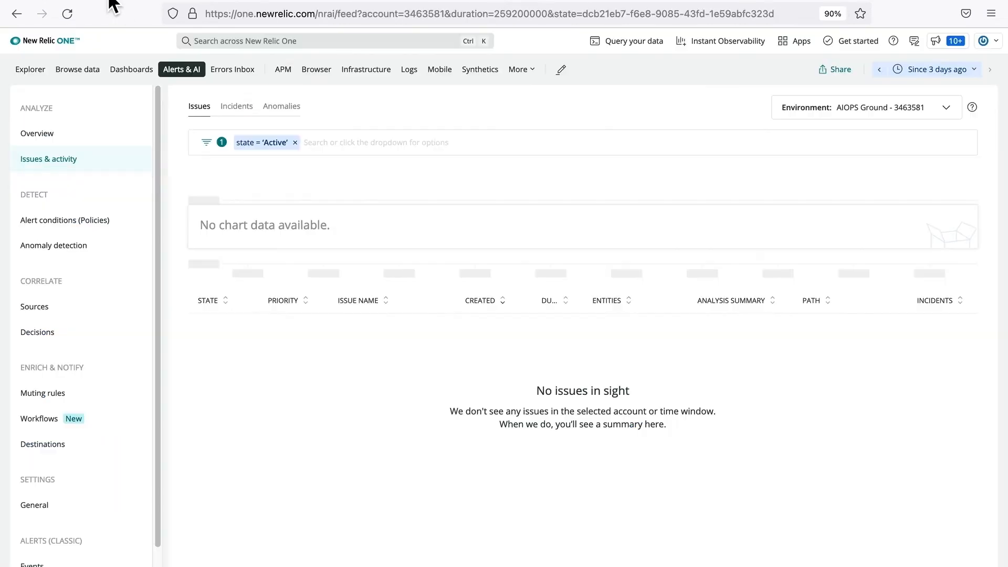
{"action": "left_click", "coordinate": [68, 15]}
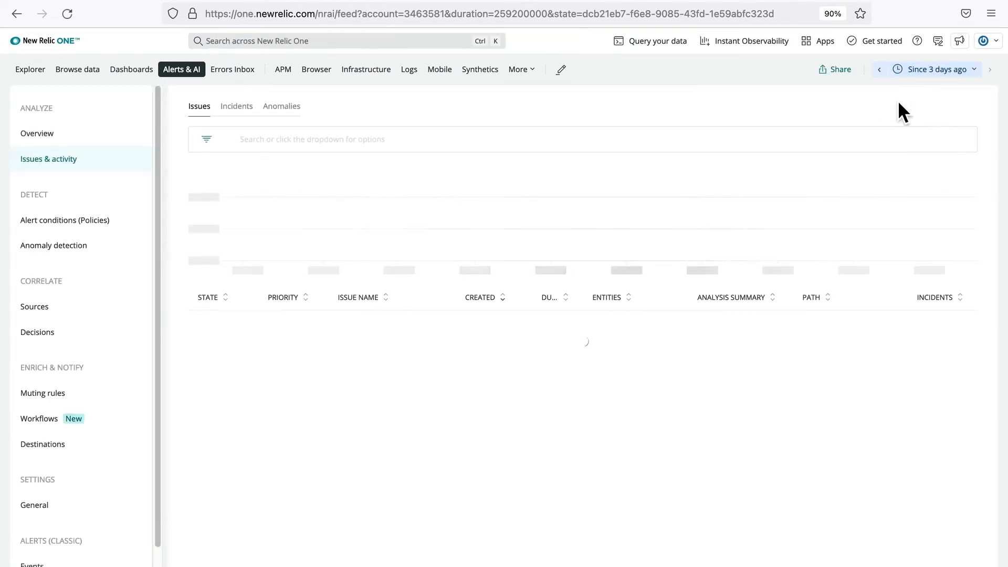
{"action": "left_click", "coordinate": [867, 115]}
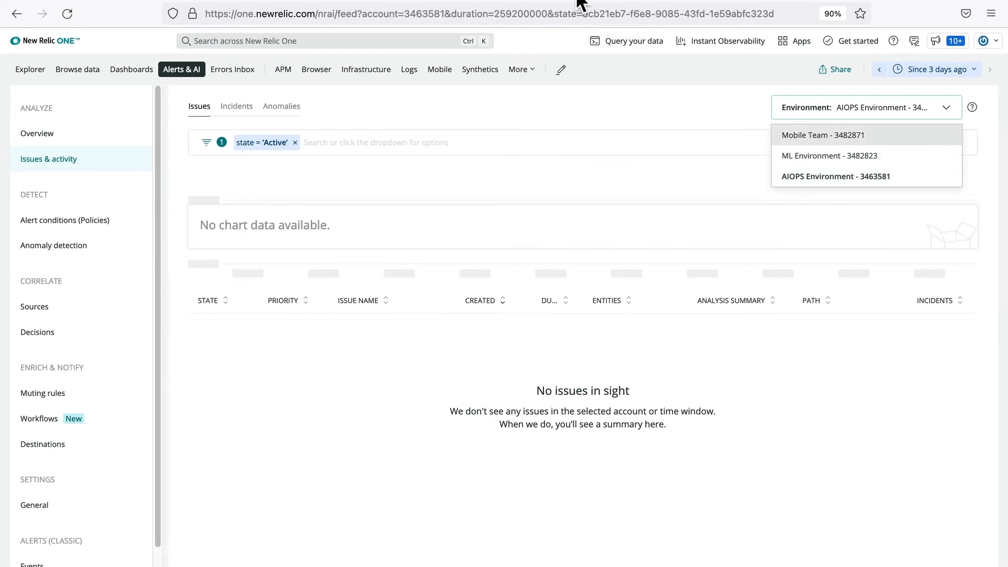
Step: In the AIOPS Ground account settings, add a new child account named "Infrastructure Account"
{"action": "key", "text": "ctrl+Right"}
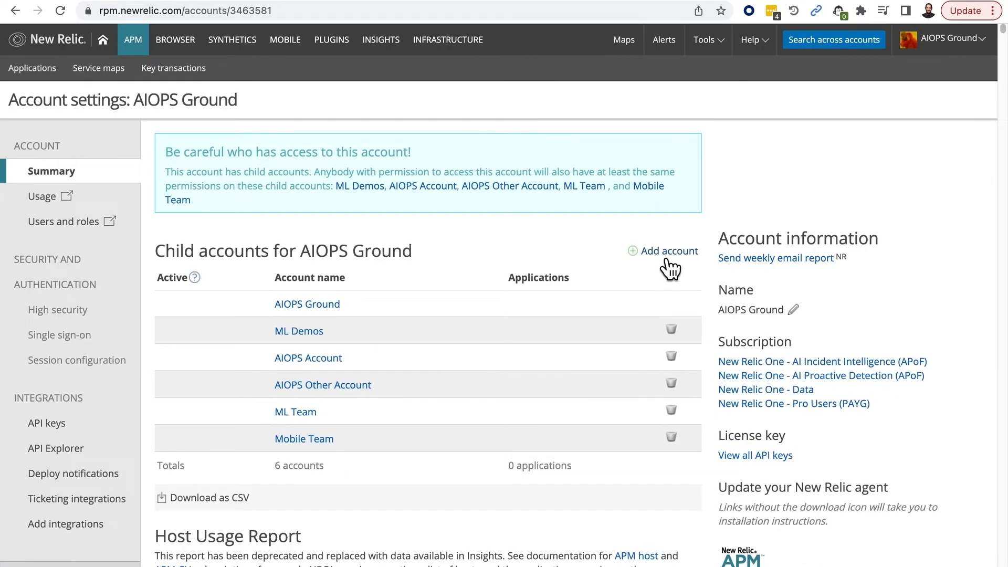
{"action": "left_click", "coordinate": [666, 258]}
{"action": "scroll", "coordinate": [578, 263], "scroll_direction": "down", "scroll_amount": 3}
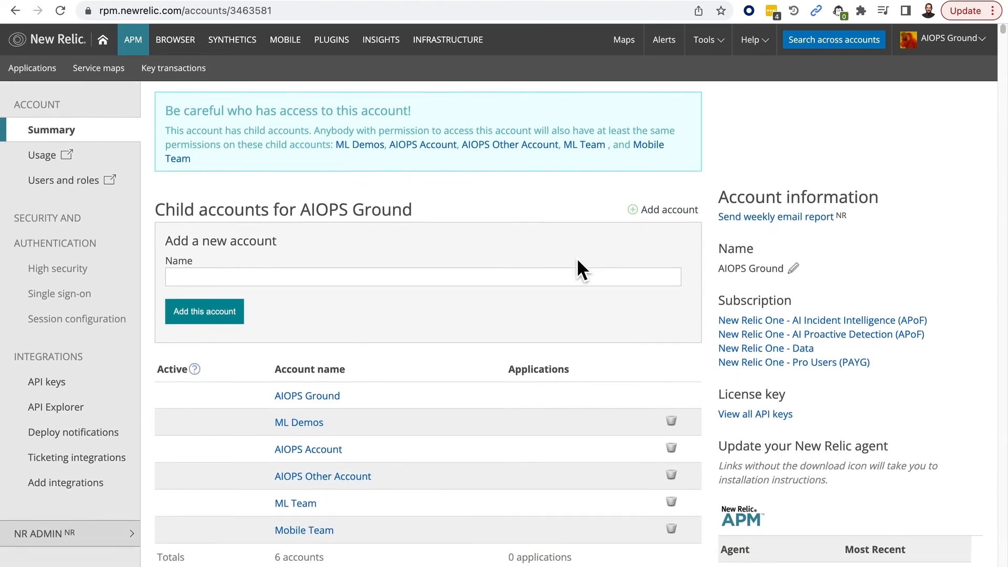
{"action": "left_click", "coordinate": [331, 242]}
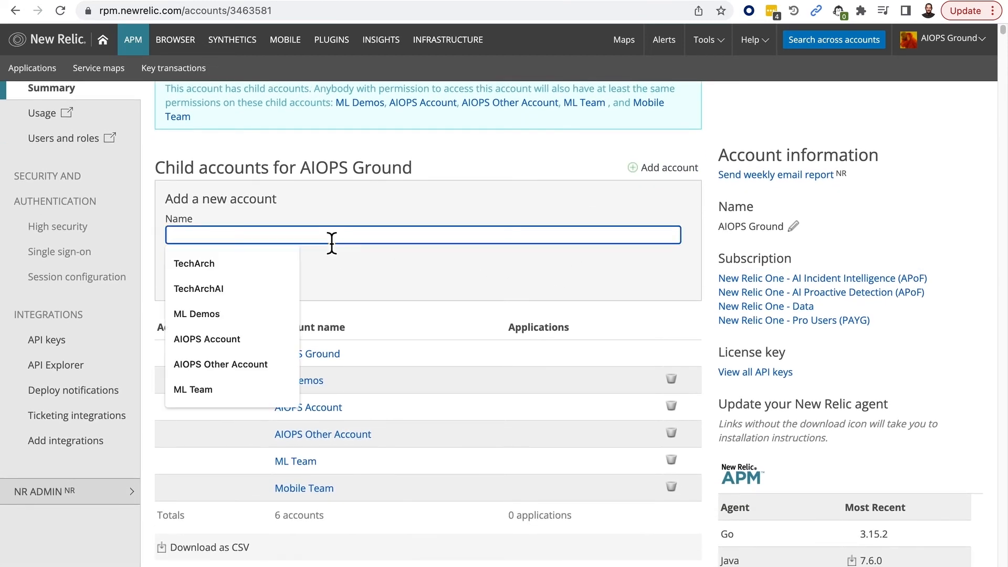
{"action": "type", "text": "Infrastructure Account"}
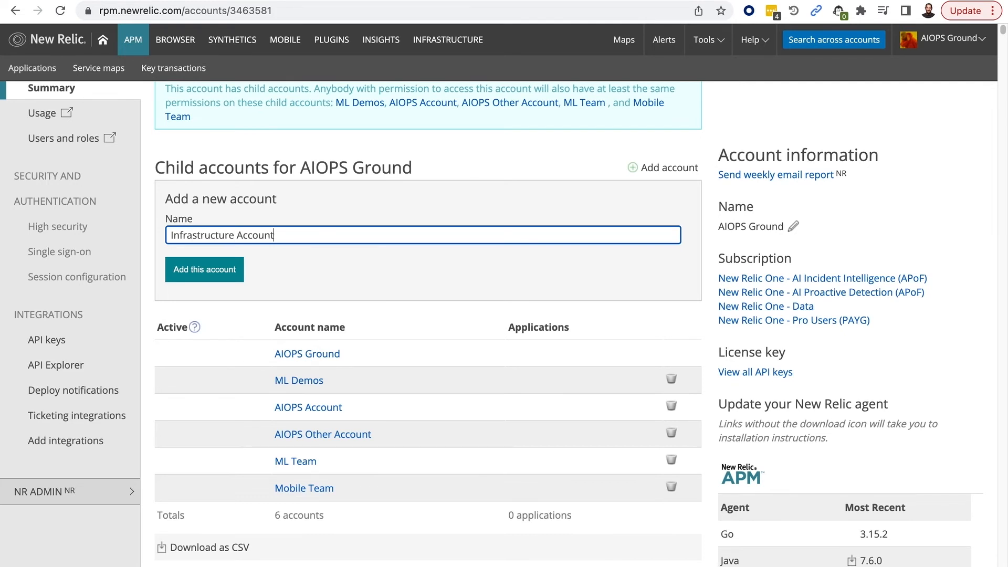
{"action": "left_click", "coordinate": [228, 269]}
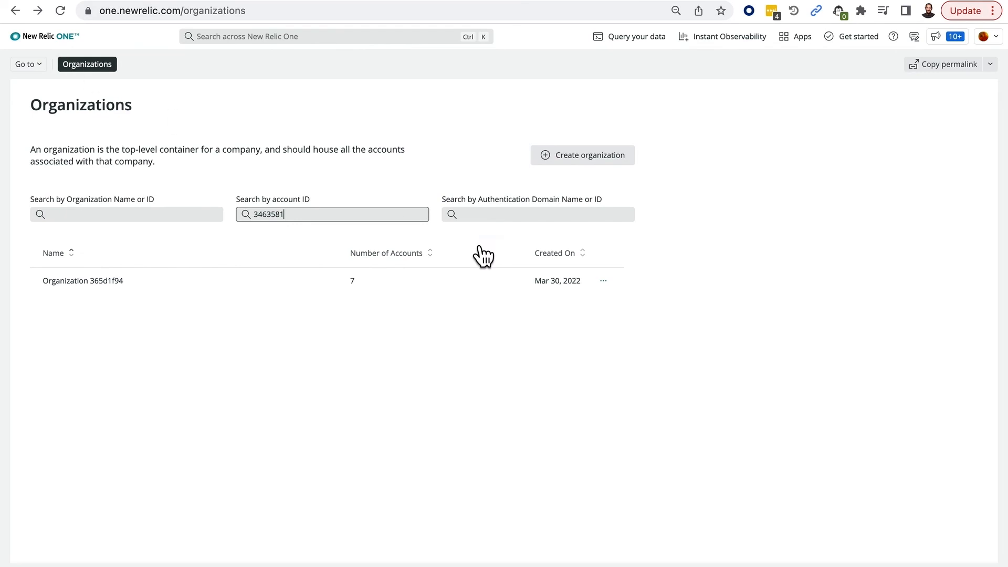
Step: Open the organization and grant the existing Admin Default group the All Product Admin role on Infrastructure Account
{"action": "left_click", "coordinate": [355, 289]}
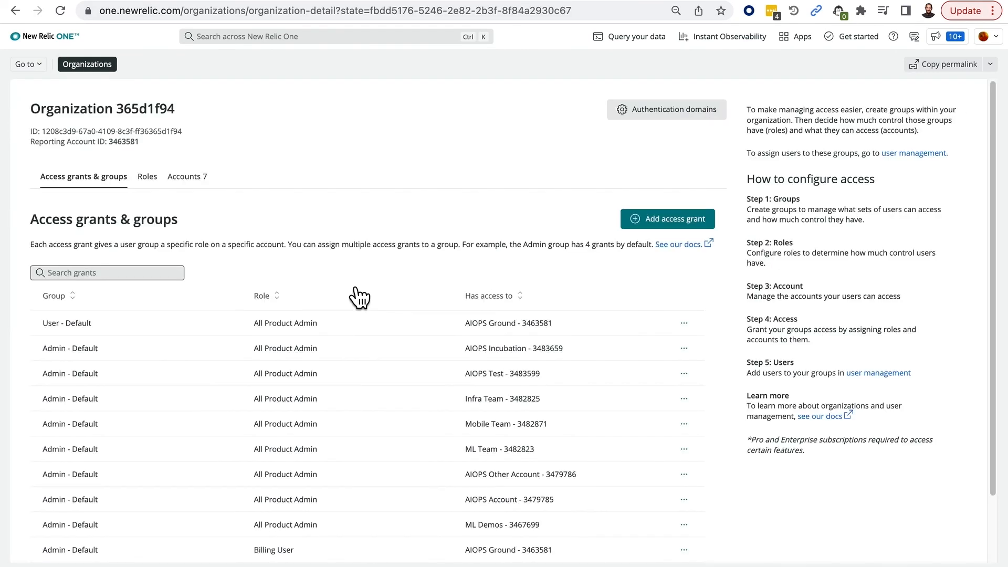
{"action": "left_click", "coordinate": [681, 225]}
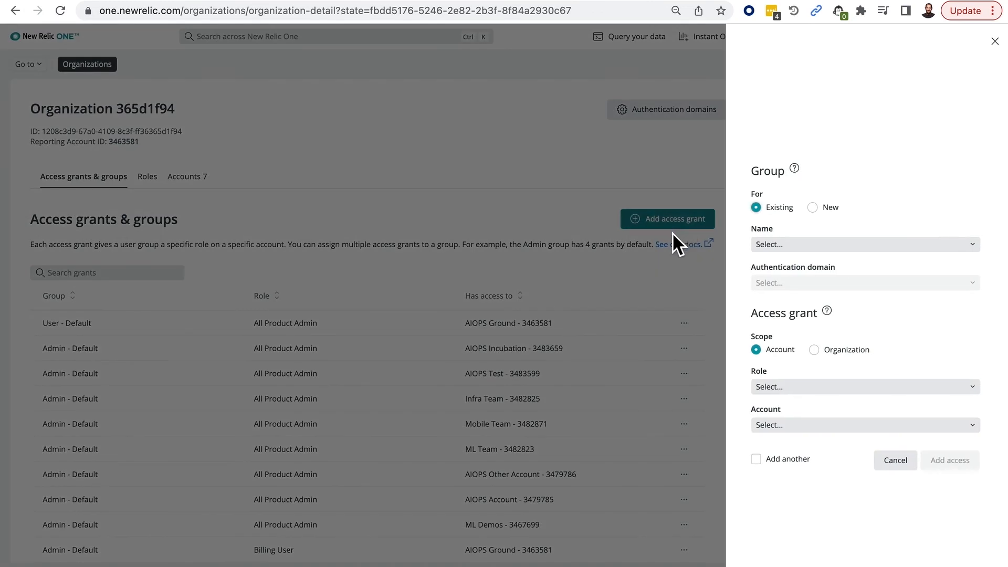
{"action": "left_click", "coordinate": [795, 246]}
{"action": "left_click", "coordinate": [797, 289]}
{"action": "left_click", "coordinate": [804, 387]}
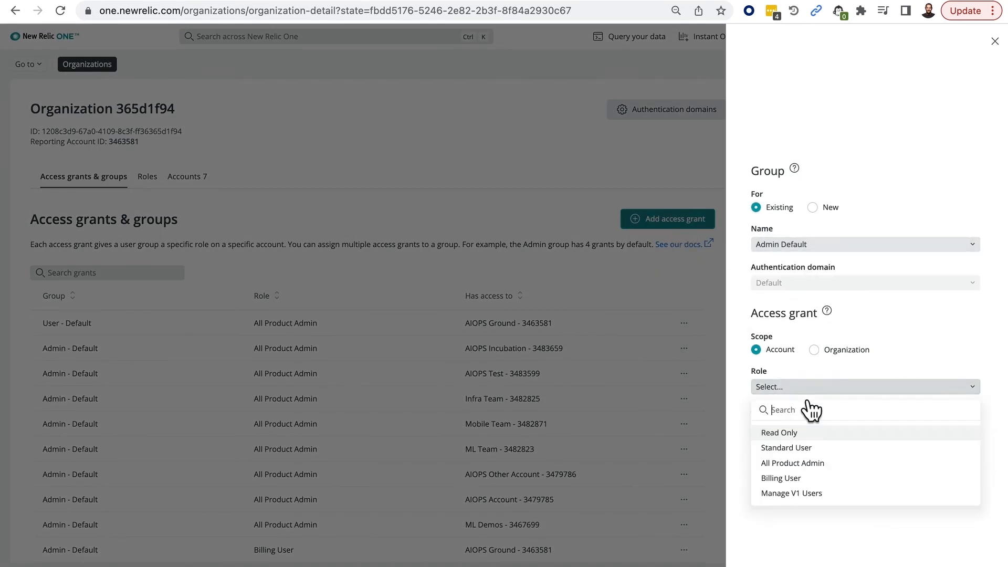
{"action": "left_click", "coordinate": [814, 463]}
{"action": "left_click", "coordinate": [798, 426]}
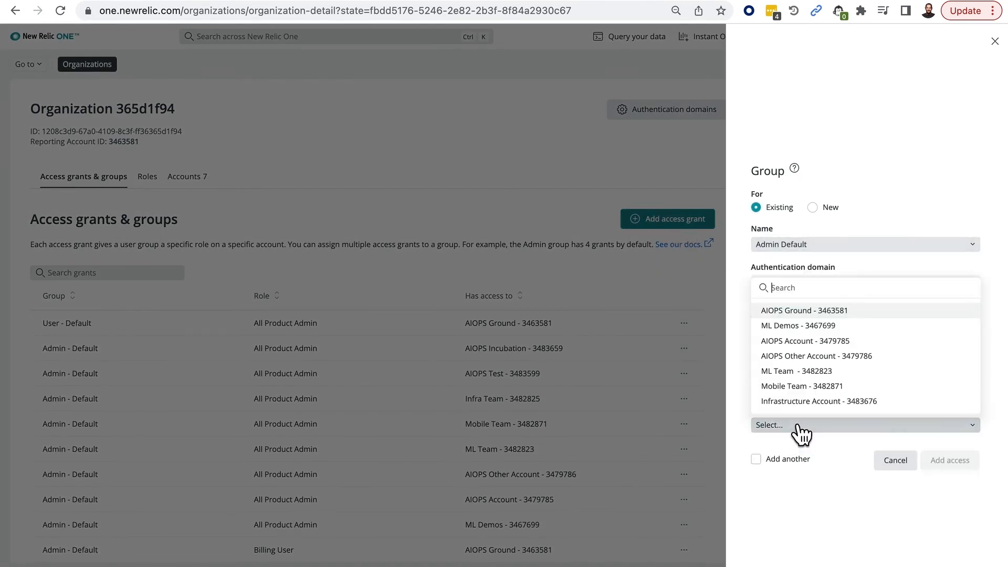
{"action": "left_click", "coordinate": [813, 403]}
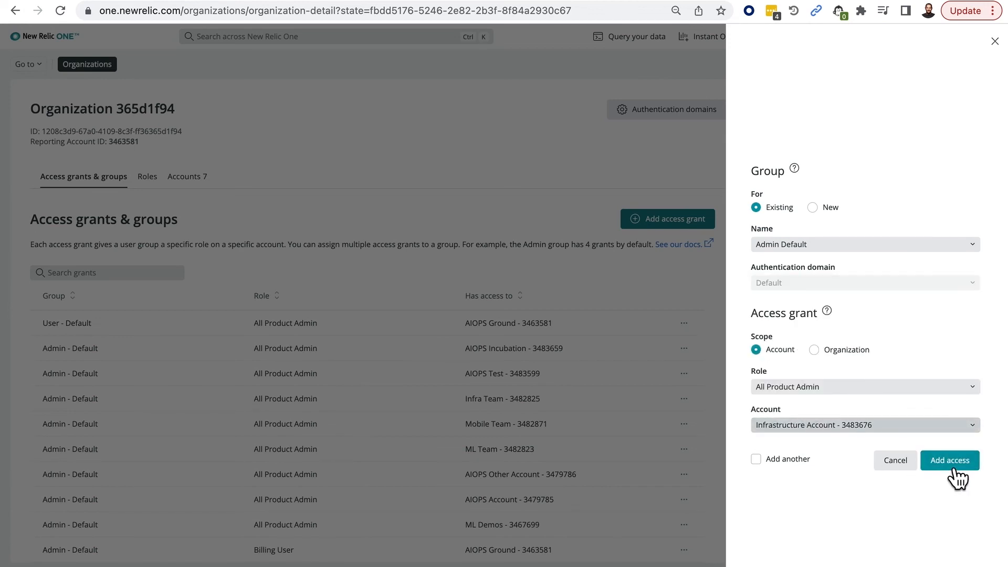
{"action": "left_click", "coordinate": [949, 461]}
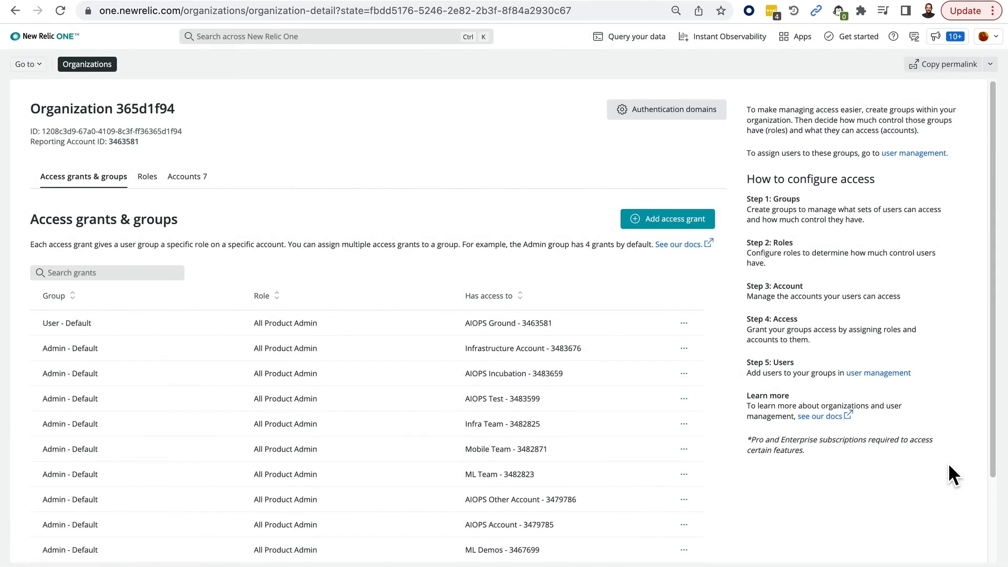
{"action": "scroll", "coordinate": [504, 238], "scroll_direction": "down", "scroll_amount": 2}
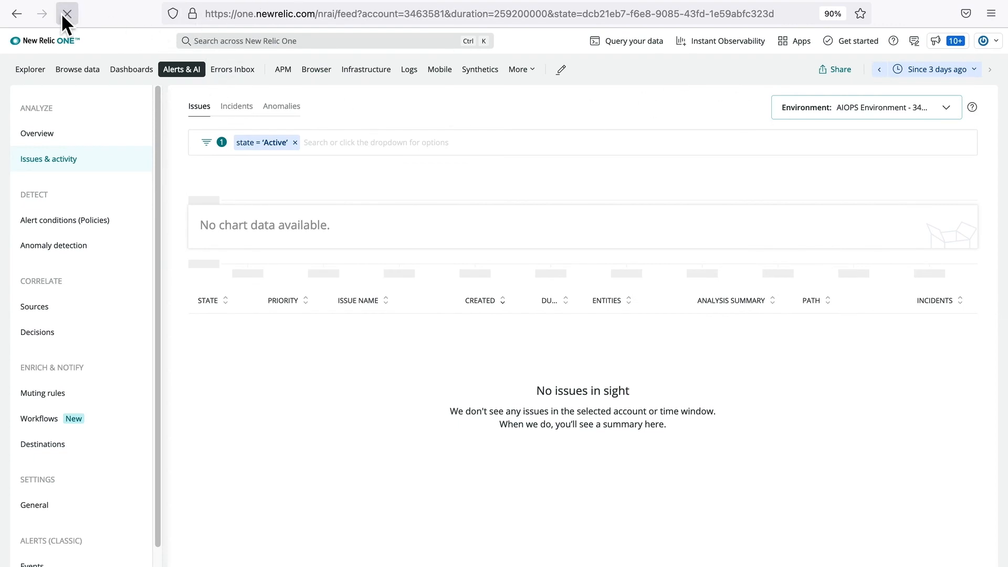
Step: Reload the Issues & activity page and check its environment list for the Infrastructure Account
{"action": "left_click", "coordinate": [62, 15]}
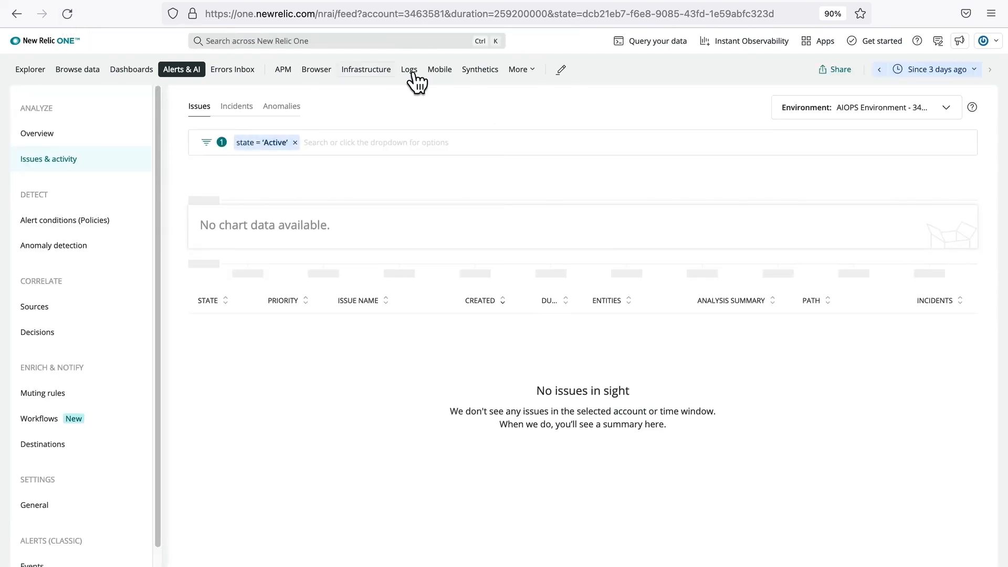
{"action": "left_click", "coordinate": [836, 110]}
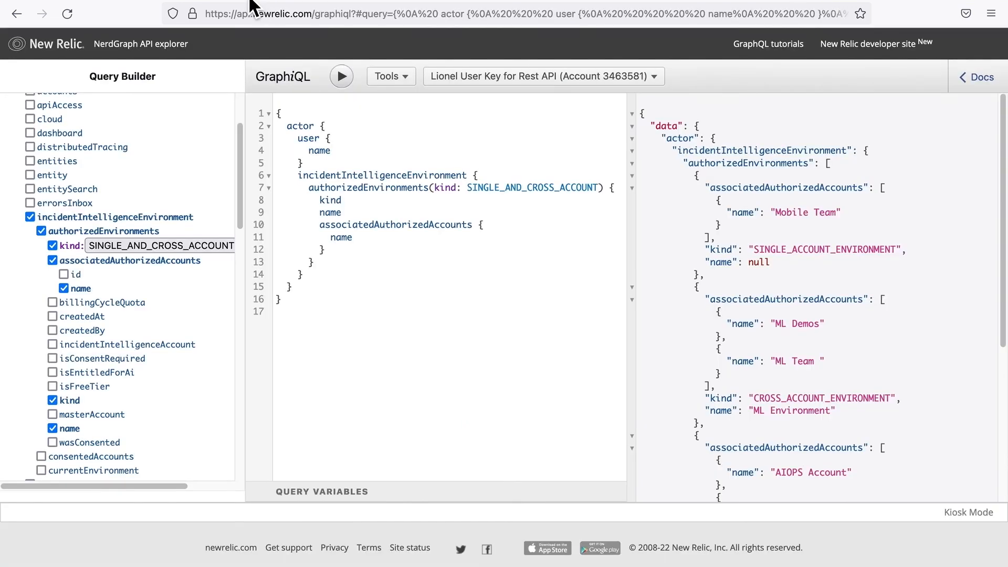
Step: Rerun the authorizedEnvironments query in NerdGraph and compare the kinds and accounts of the AIOPS, Infrastructure, Mobile Team and ML environments
{"action": "left_click", "coordinate": [342, 76]}
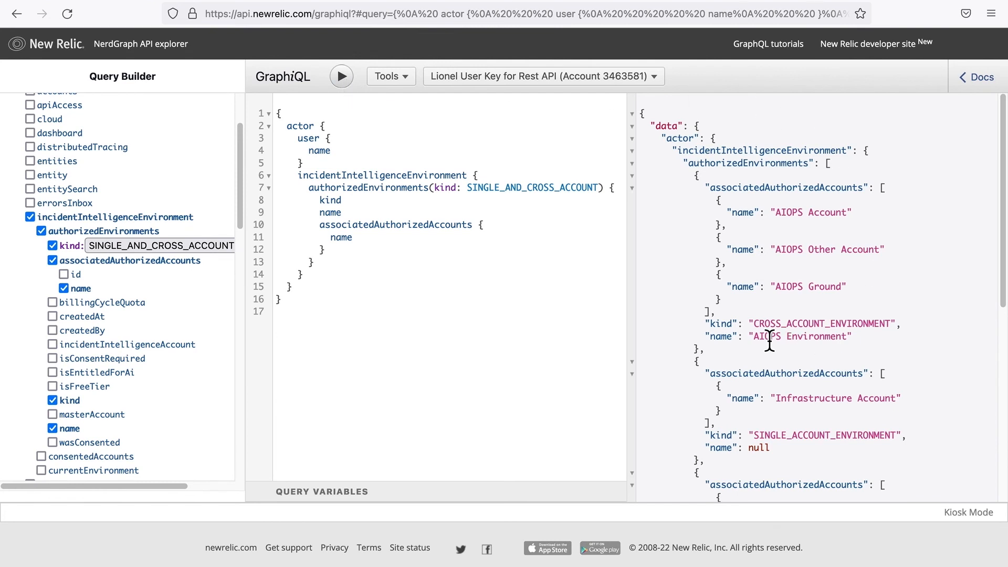
{"action": "left_click_drag", "start_coordinate": [759, 330], "coordinate": [862, 327]}
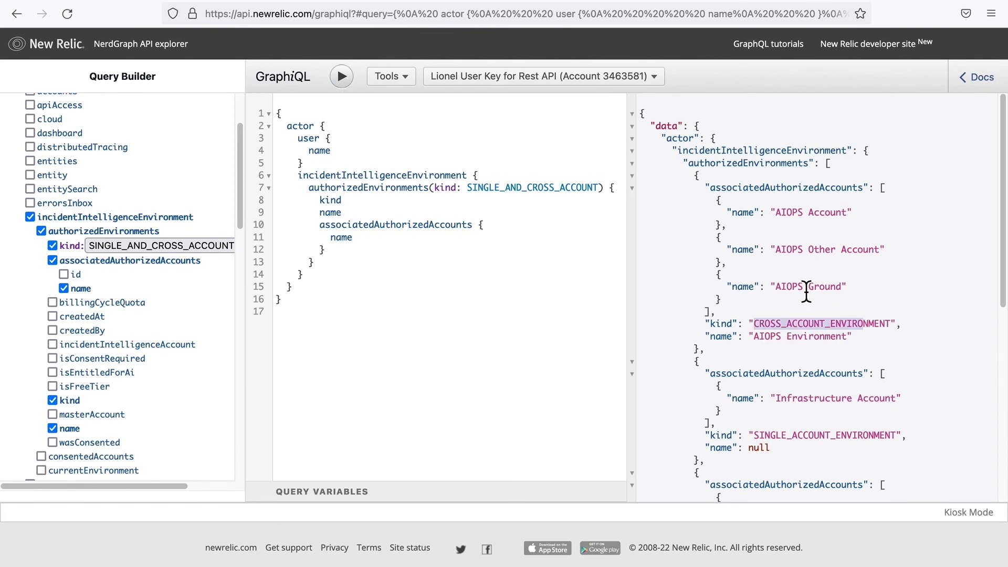
{"action": "scroll", "coordinate": [806, 286], "scroll_direction": "down", "scroll_amount": 3}
{"action": "left_click", "coordinate": [758, 331]}
{"action": "left_click_drag", "start_coordinate": [755, 322], "coordinate": [820, 322]}
{"action": "scroll", "coordinate": [786, 375], "scroll_direction": "down", "scroll_amount": 2}
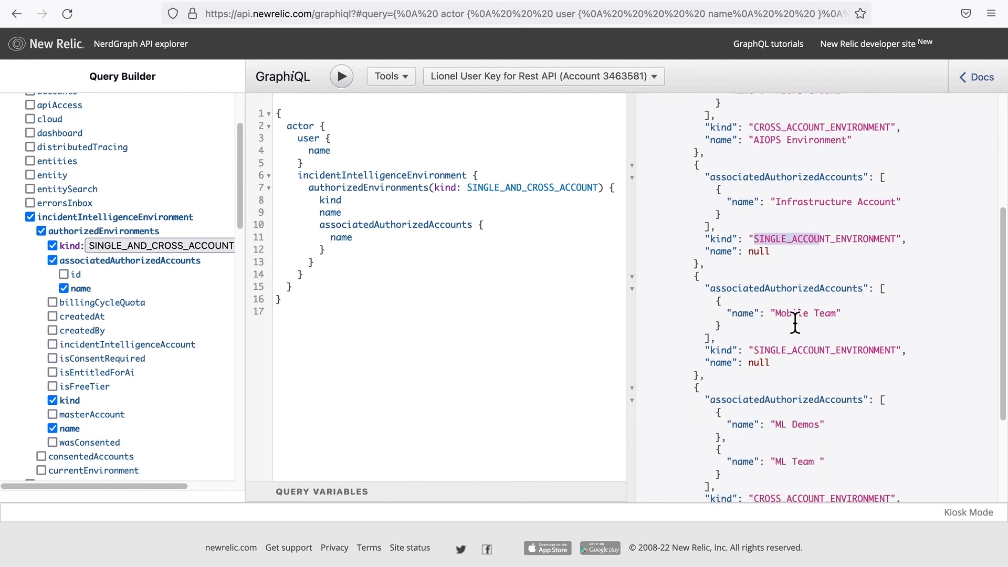
{"action": "scroll", "coordinate": [795, 330], "scroll_direction": "down", "scroll_amount": 1}
{"action": "scroll", "coordinate": [796, 329], "scroll_direction": "down", "scroll_amount": 3}
{"action": "left_click", "coordinate": [767, 368]}
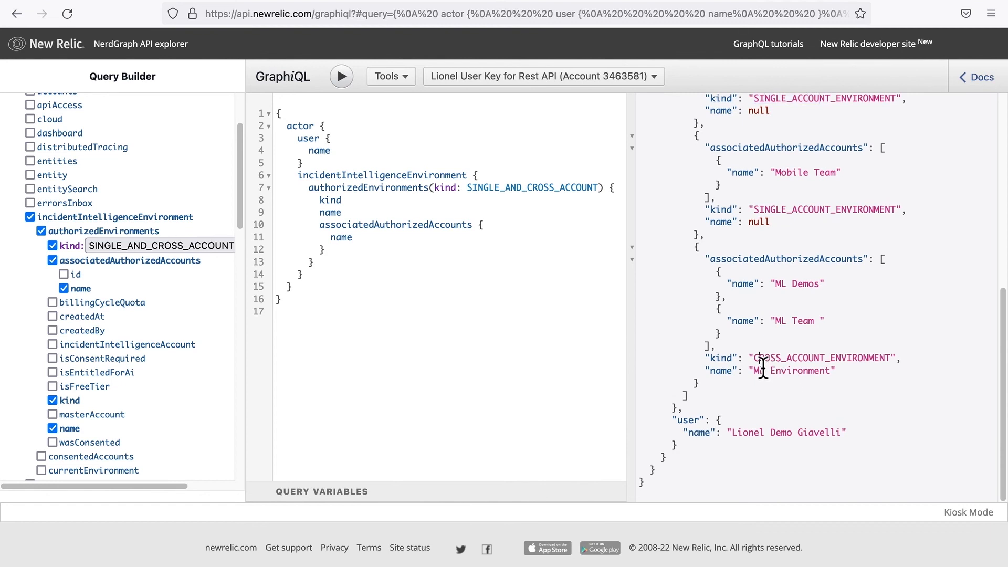